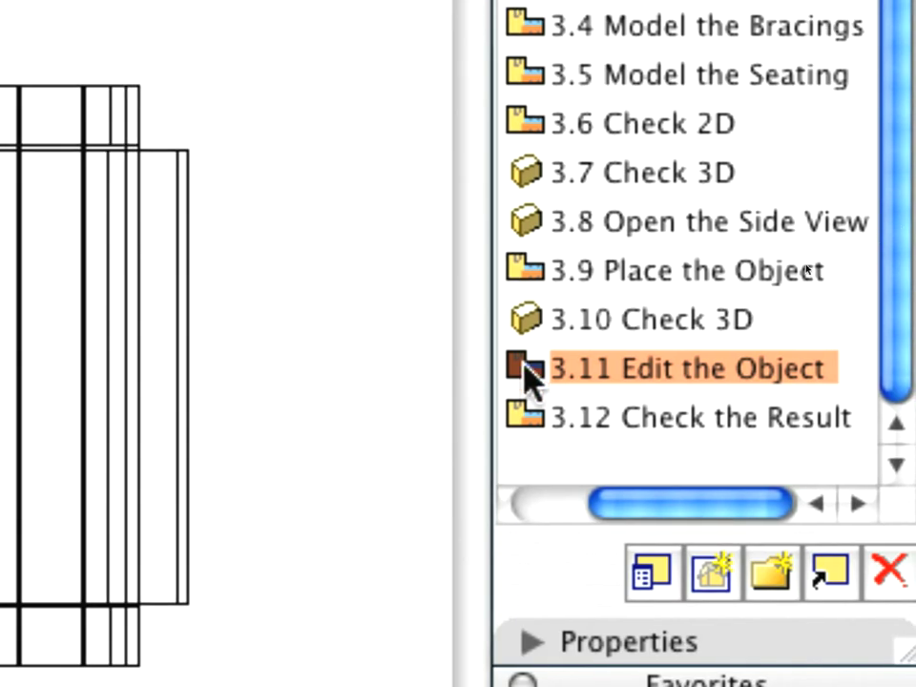
Step: Open the 3.11 Edit the Object view from the Navigator View Map
double_click(528, 370)
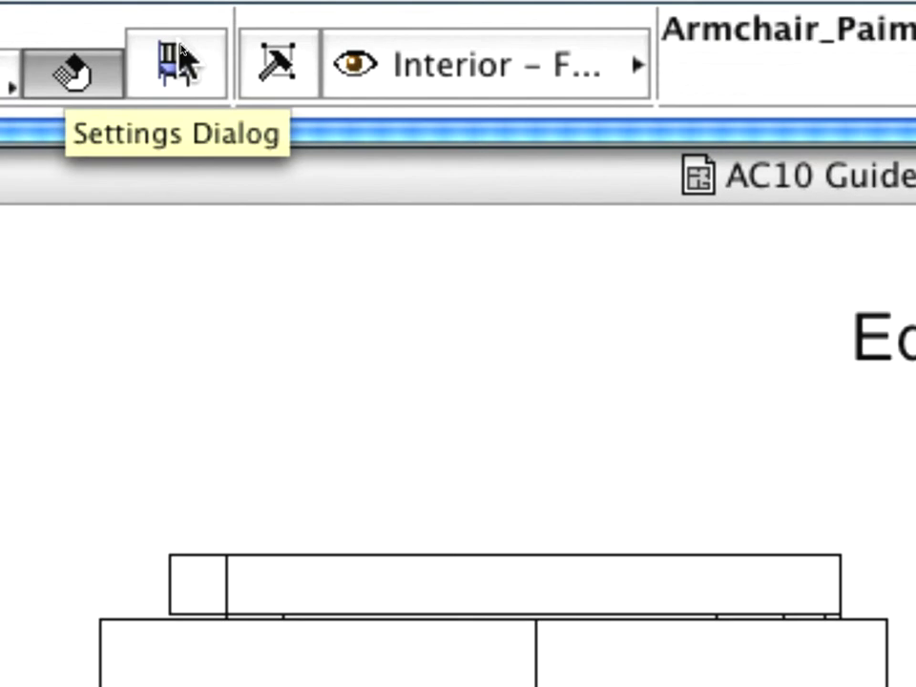
left_click(181, 53)
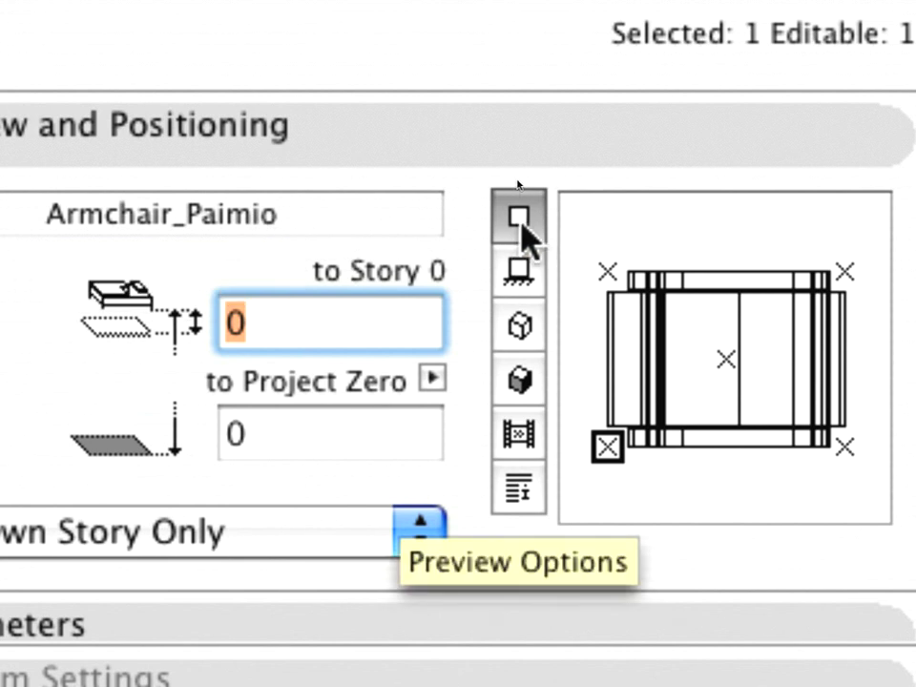
left_click(521, 268)
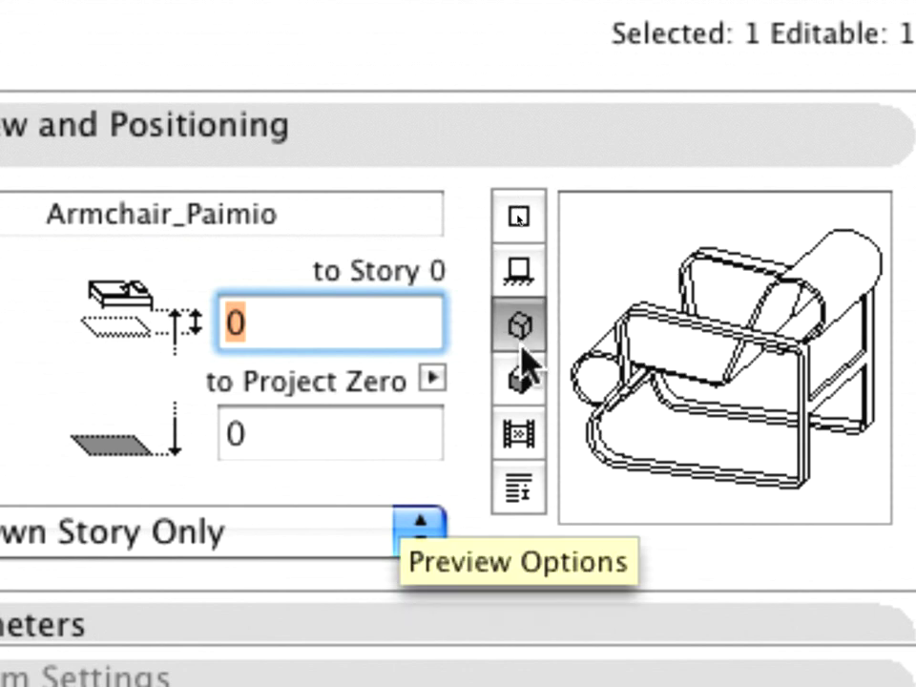
left_click(522, 380)
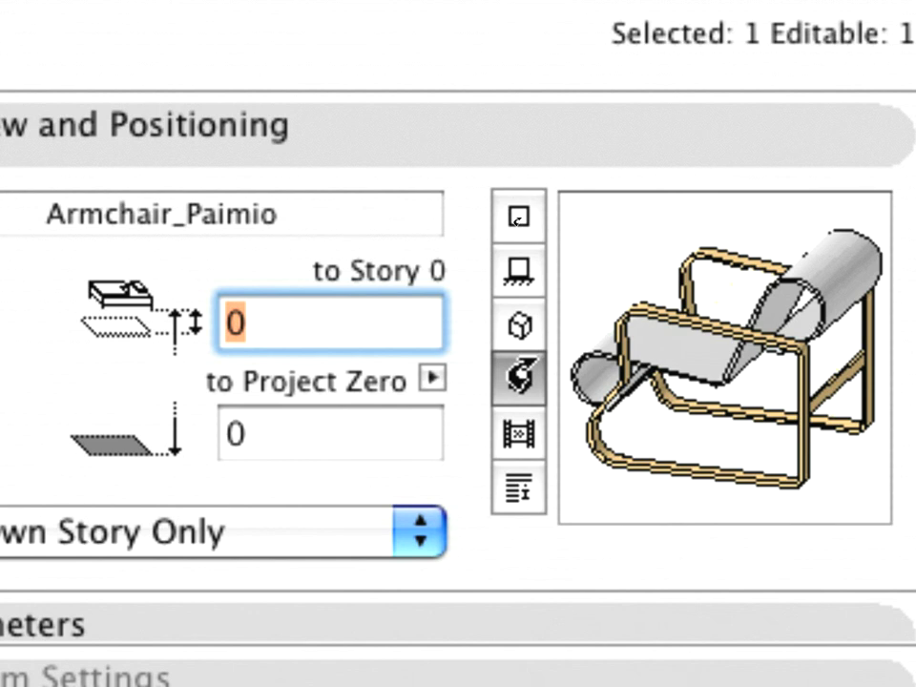
left_click(525, 437)
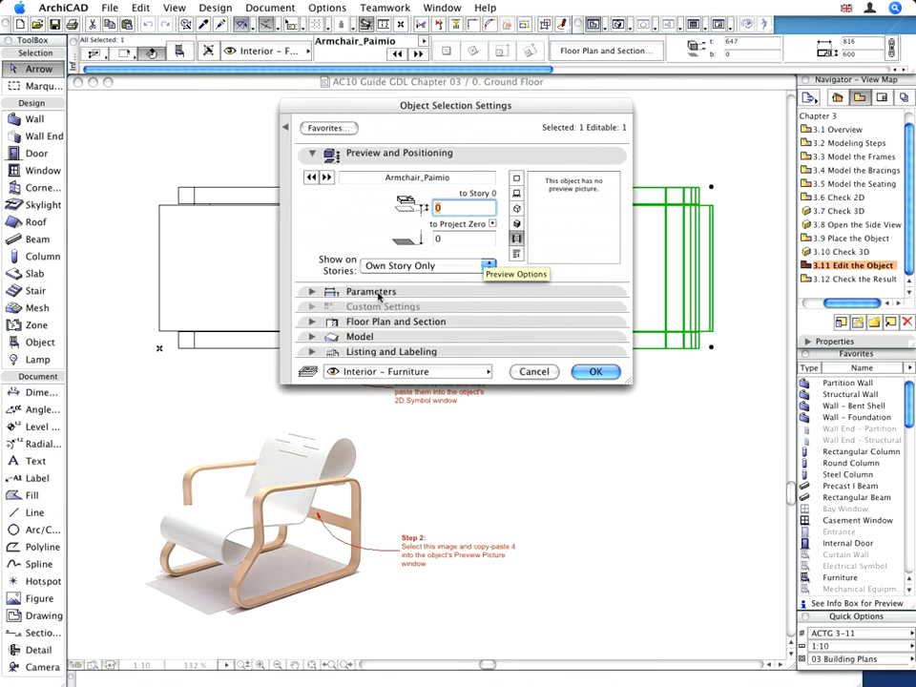
left_click(378, 294)
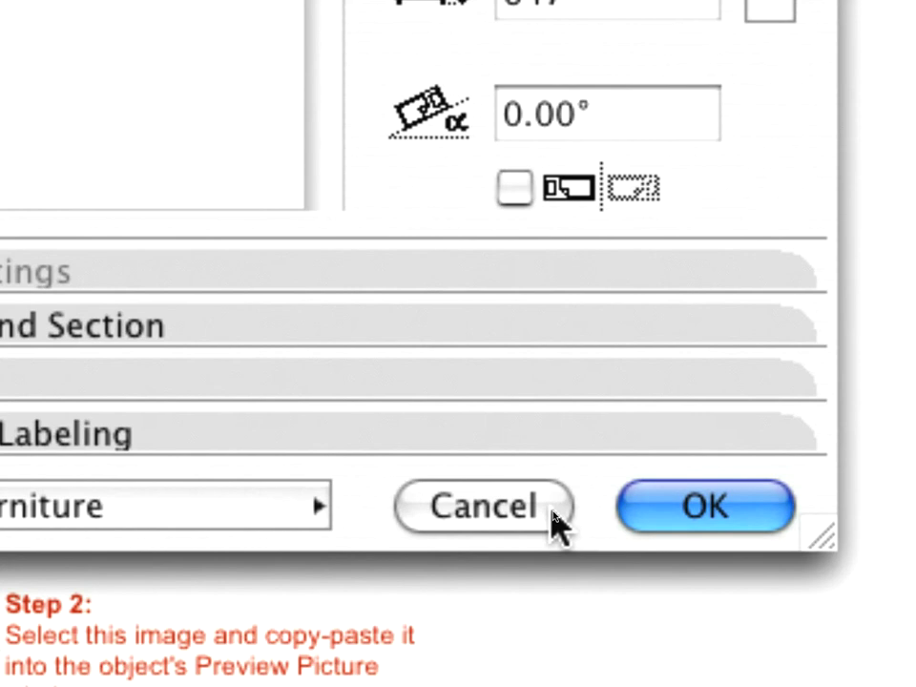
left_click(556, 524)
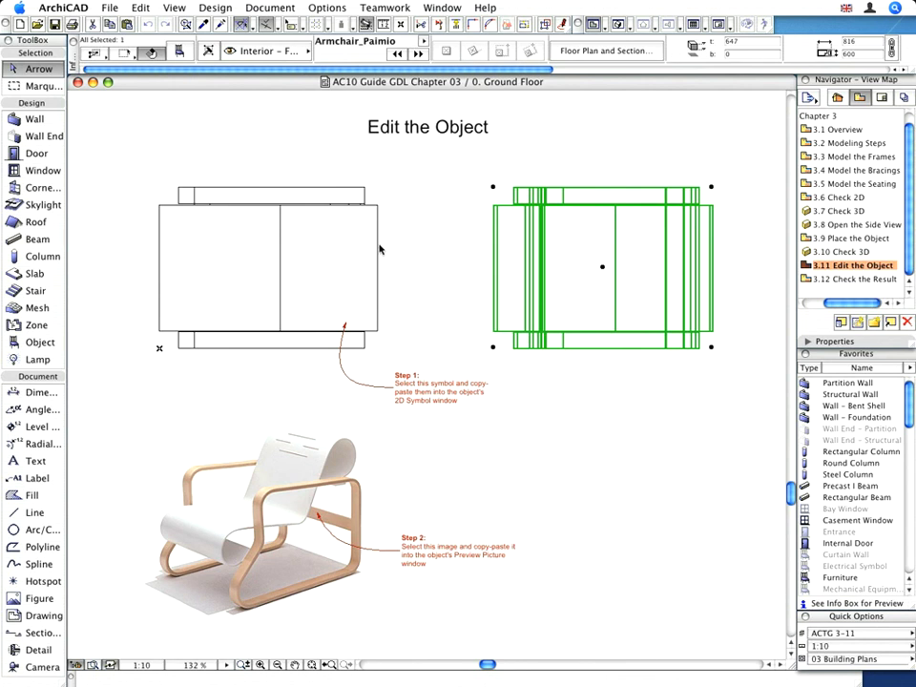
Step: Open the selected Armchair_Paimio object in the object editor via Open Object
left_click(111, 8)
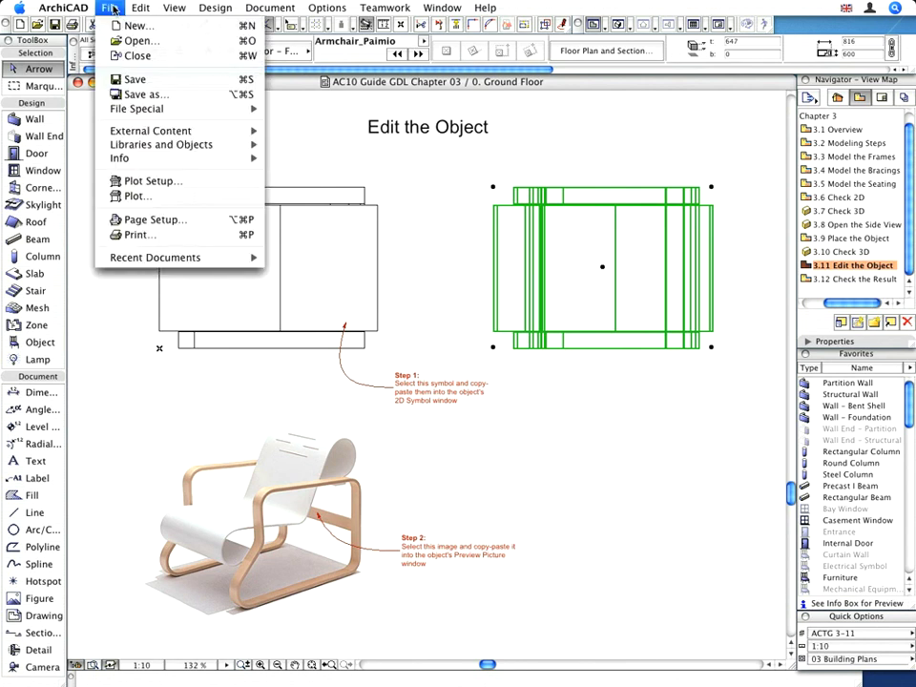
mouse_move(161, 144)
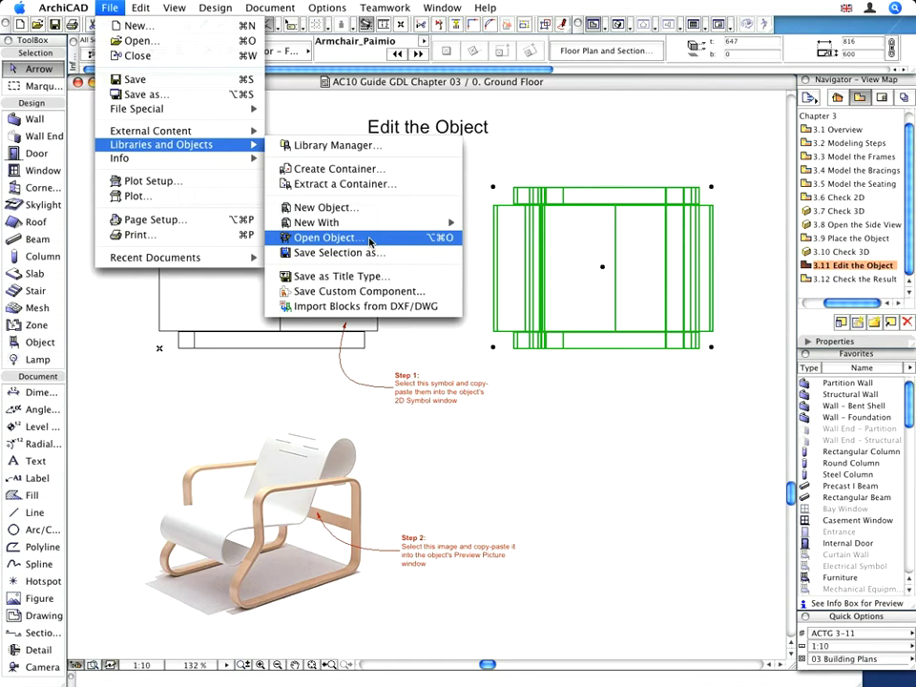
left_click(370, 239)
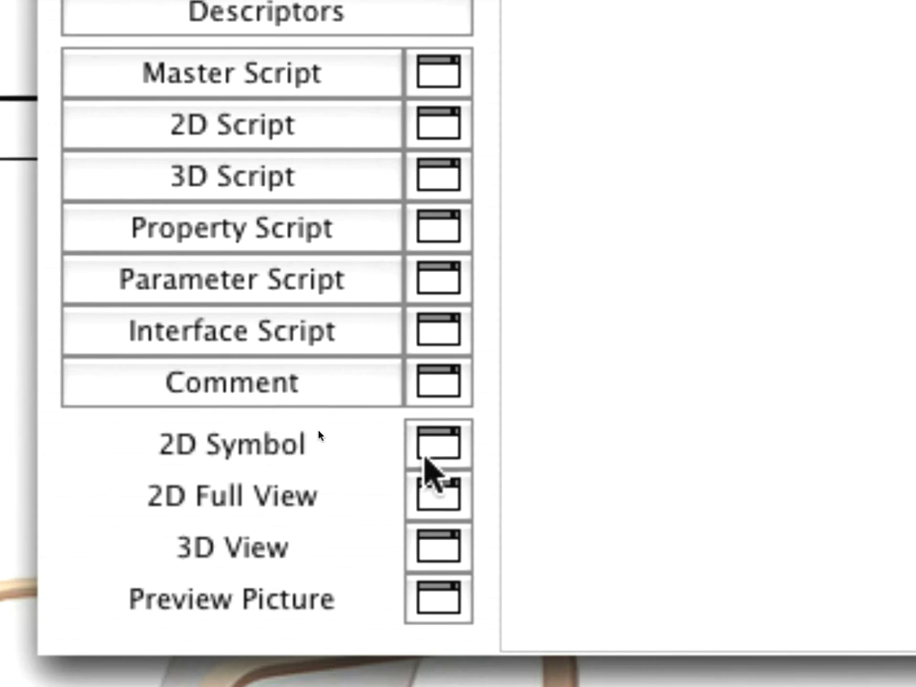
Step: Select every line in the Armchair_Paimio 2D symbol and delete them
left_click(450, 446)
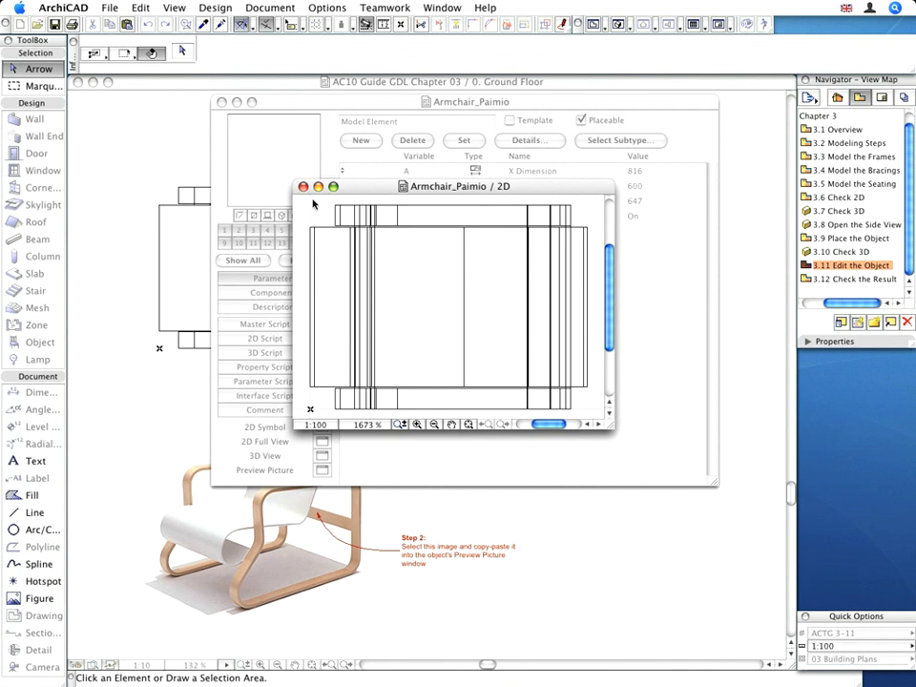
left_click(145, 9)
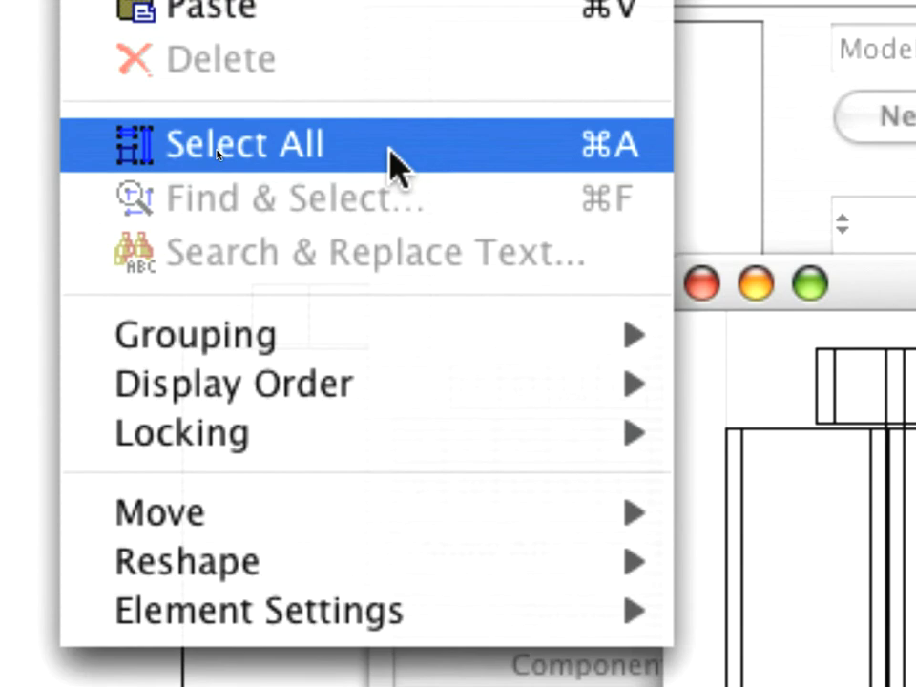
left_click(391, 164)
right_click(417, 307)
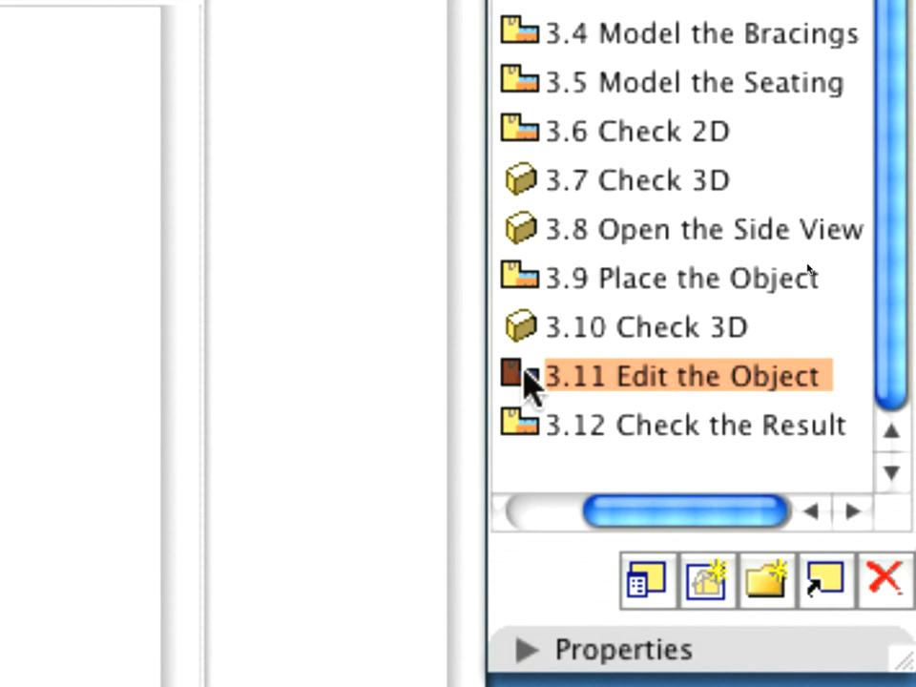
Step: Copy the 48-element plain armchair plan drawing from the 3.11 Edit the Object sheet
double_click(528, 382)
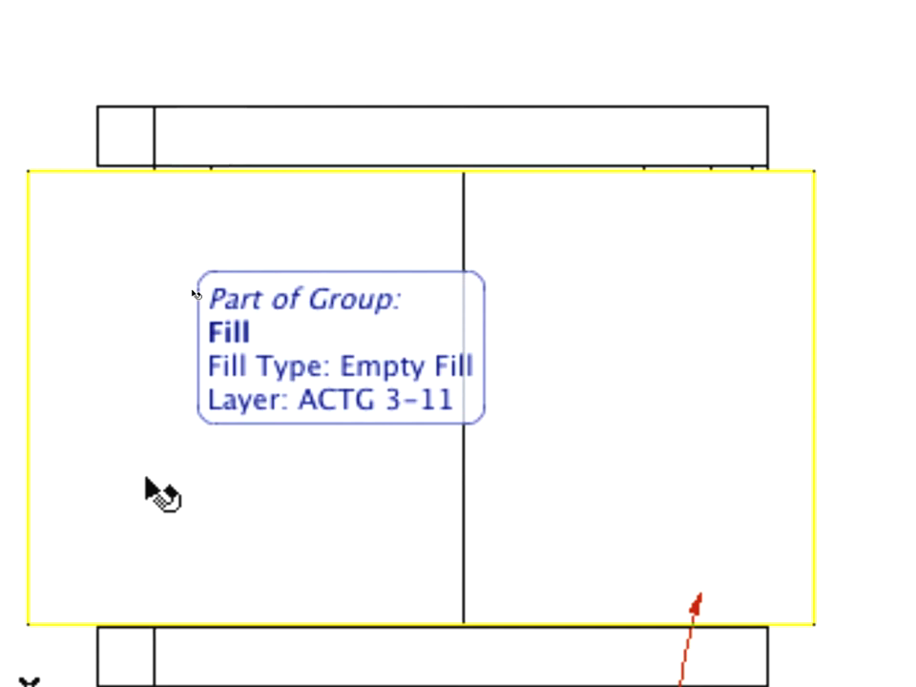
left_click(174, 429)
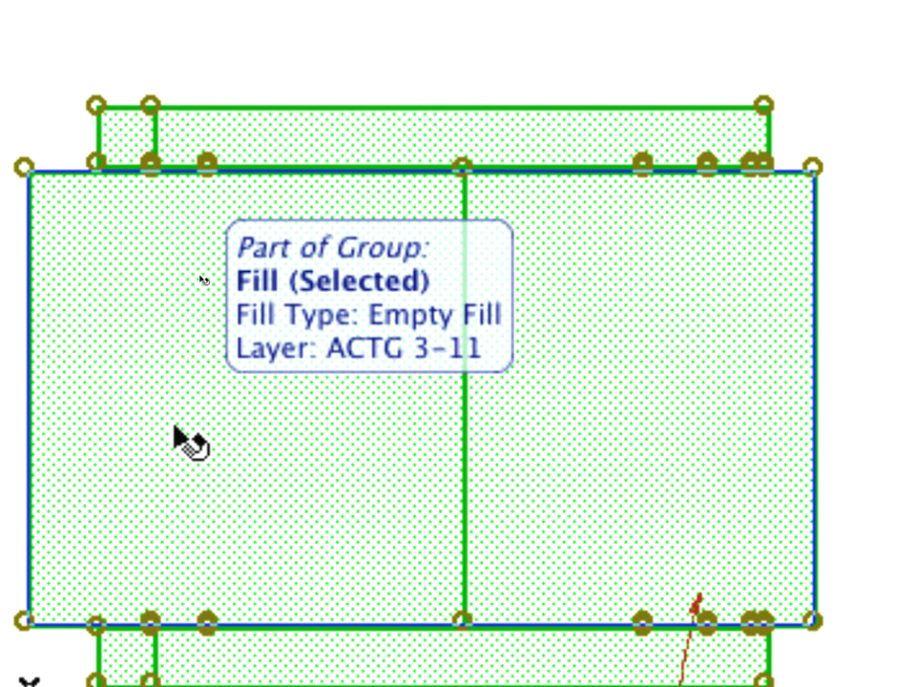
key("Escape")
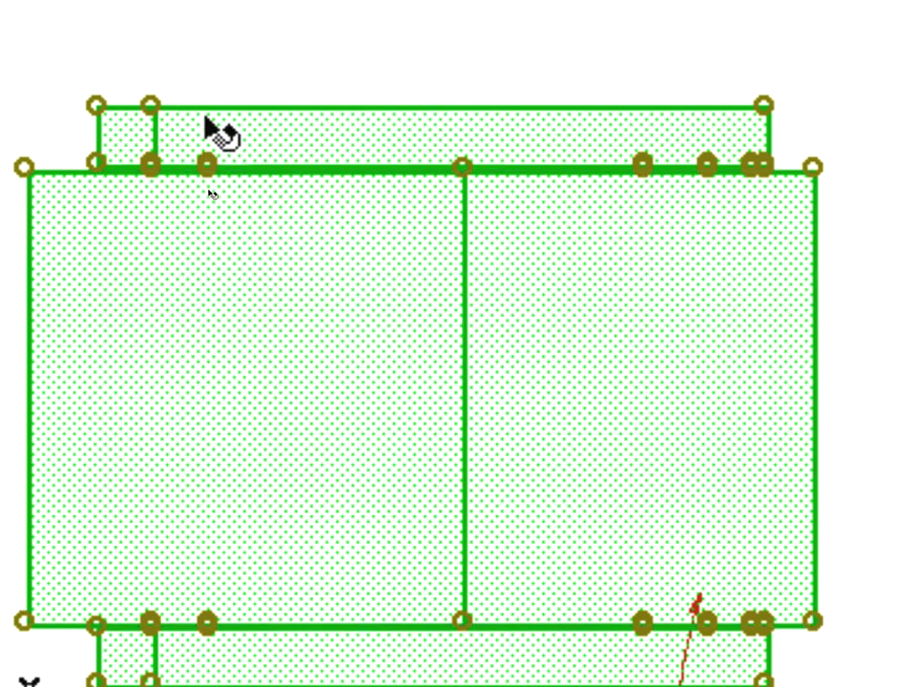
right_click(203, 81)
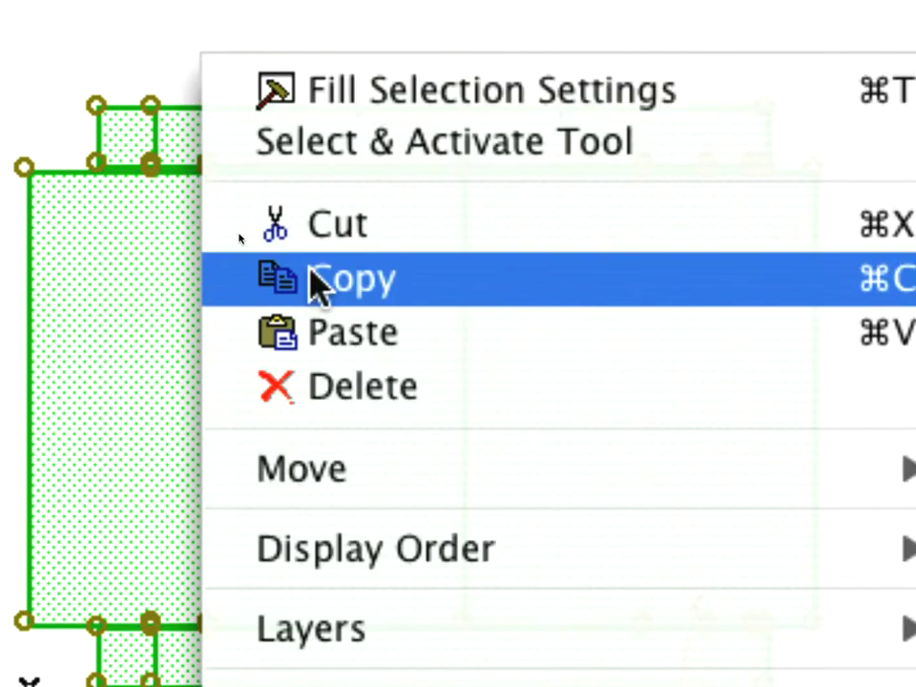
left_click(427, 298)
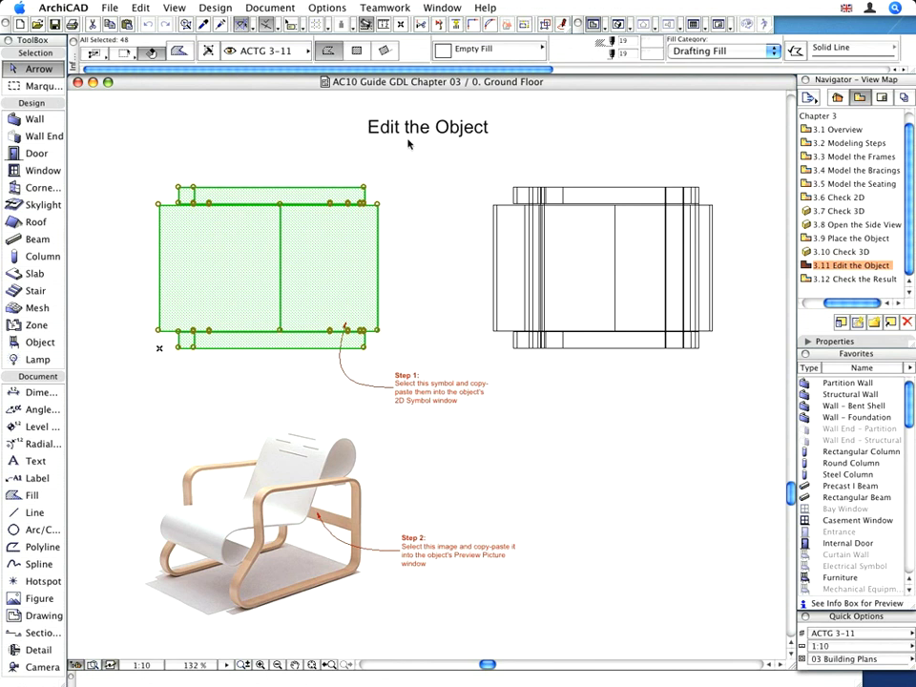
Step: Paste the copied armchair drawing into the Armchair_Paimio 2D symbol window
left_click(443, 9)
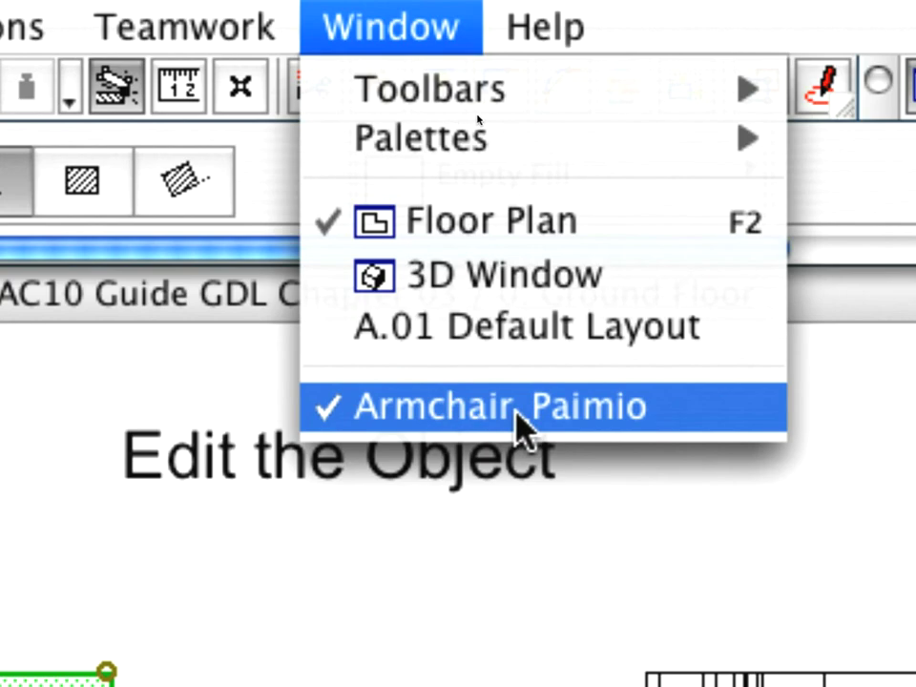
left_click(519, 410)
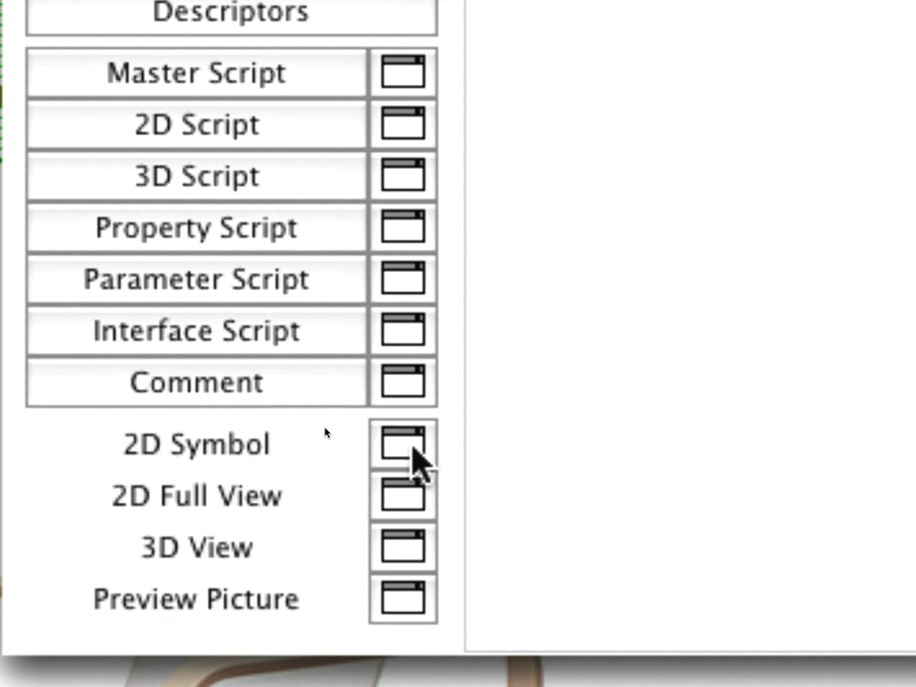
left_click(413, 446)
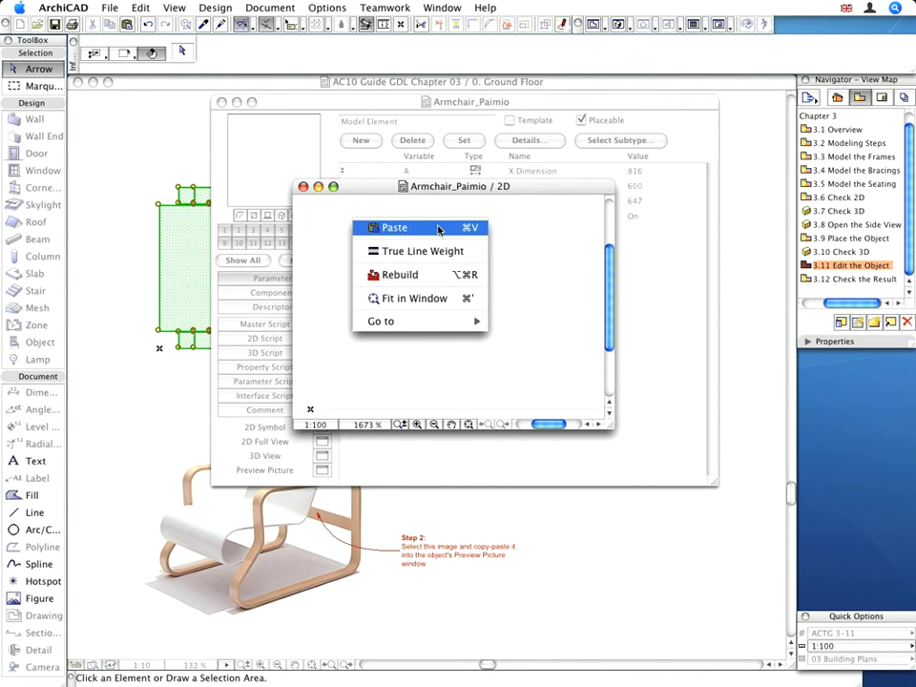
left_click(438, 229)
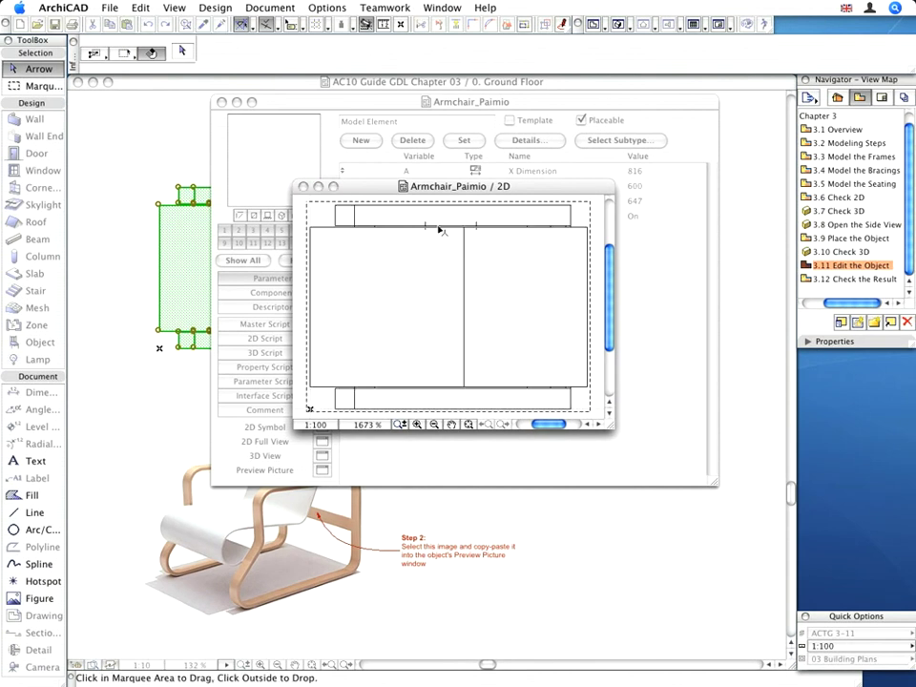
left_click(441, 230)
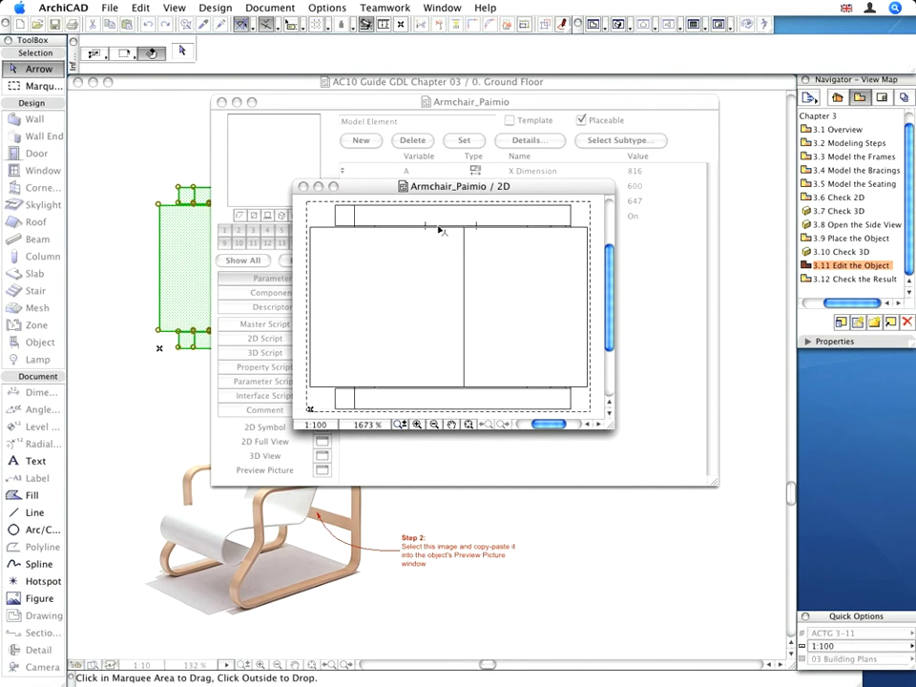
left_click(595, 237)
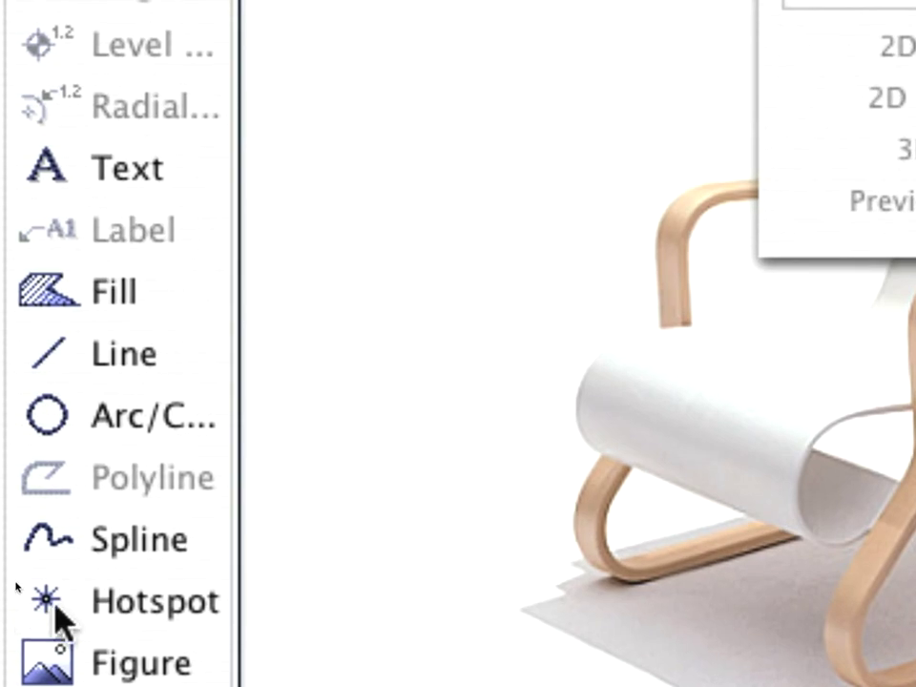
Step: Place hotspots on the top strip, seat rectangle and small right rectangle corners
left_click(76, 605)
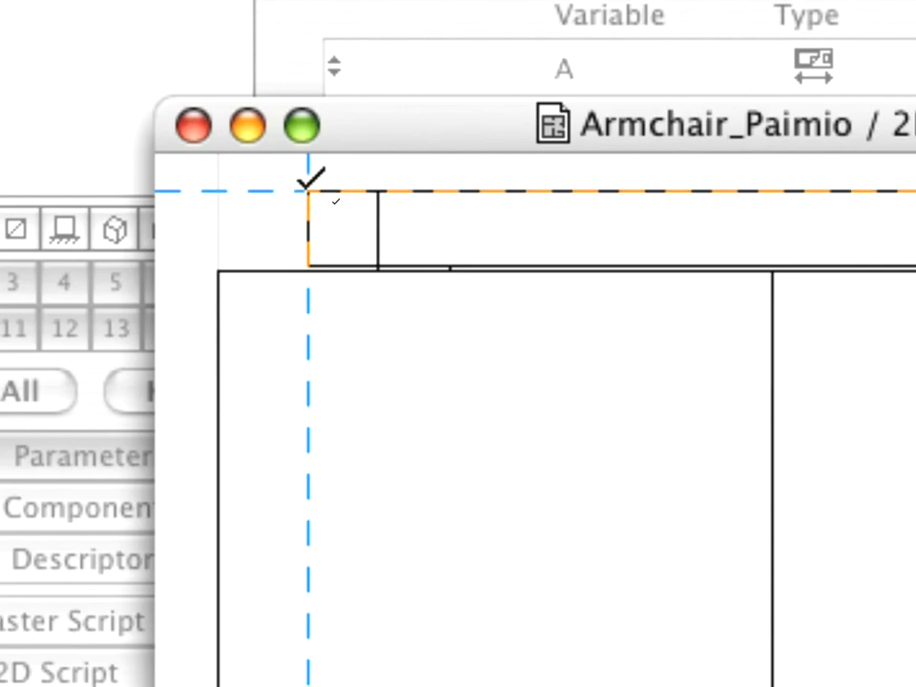
left_click(307, 190)
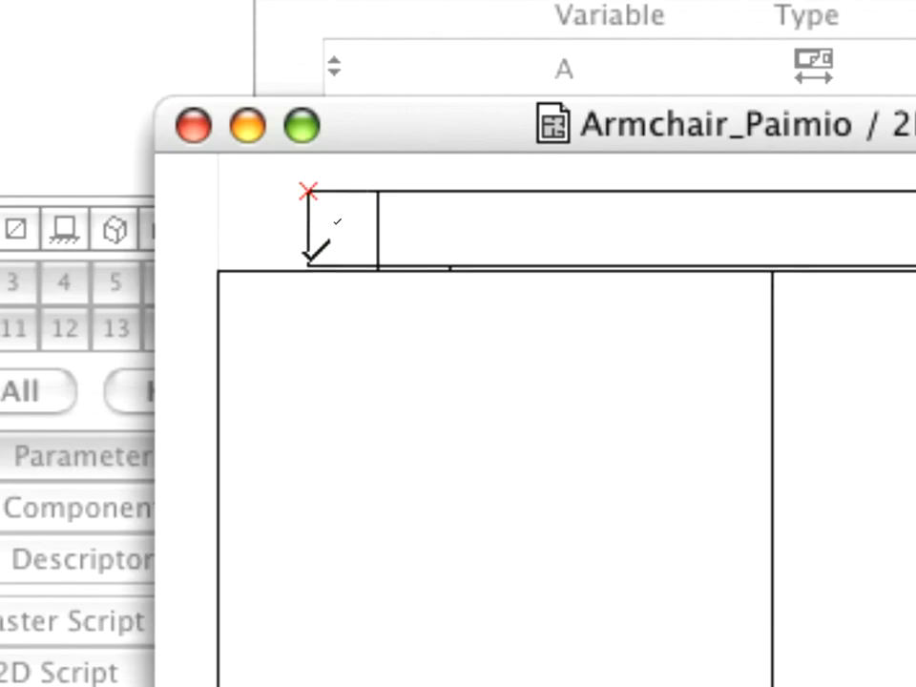
left_click(307, 266)
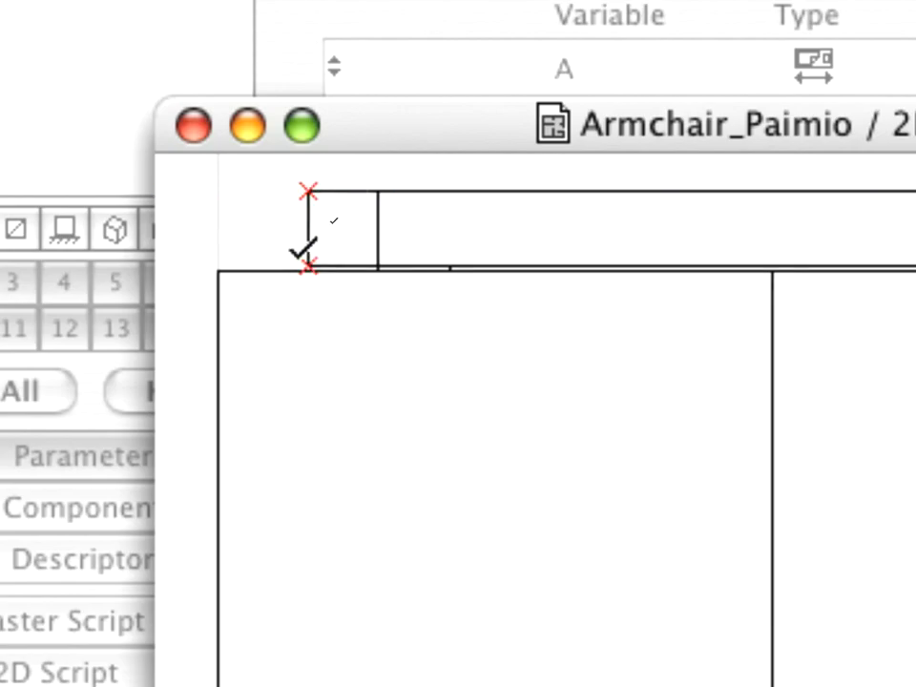
left_click(219, 270)
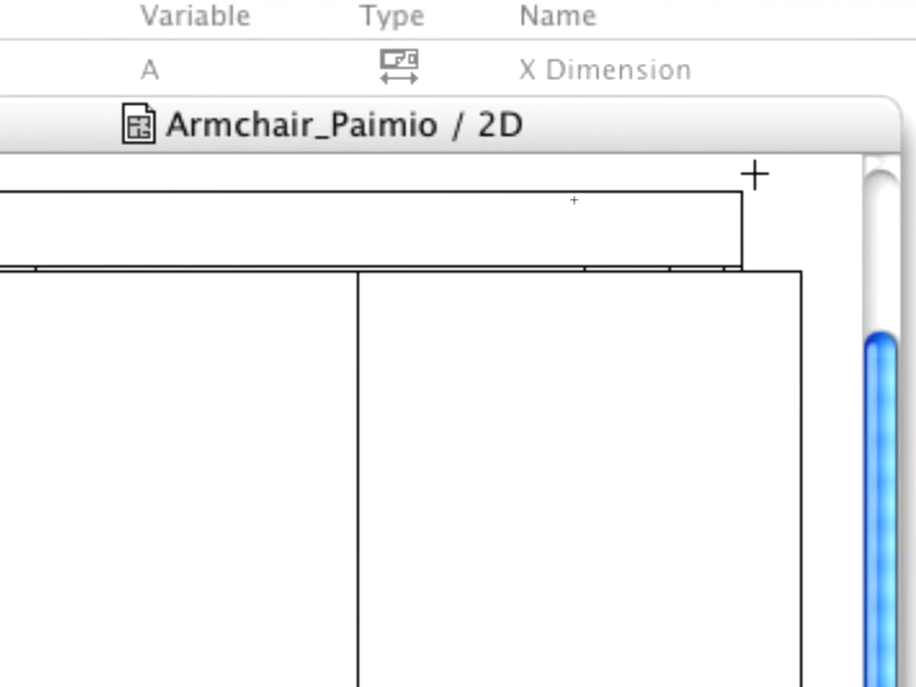
left_click(741, 192)
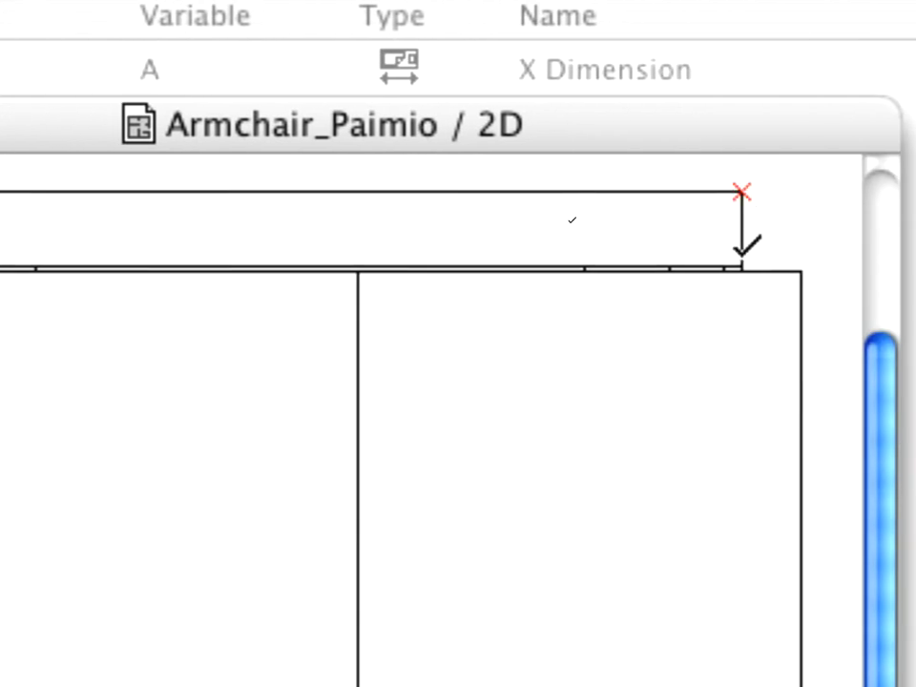
left_click(742, 267)
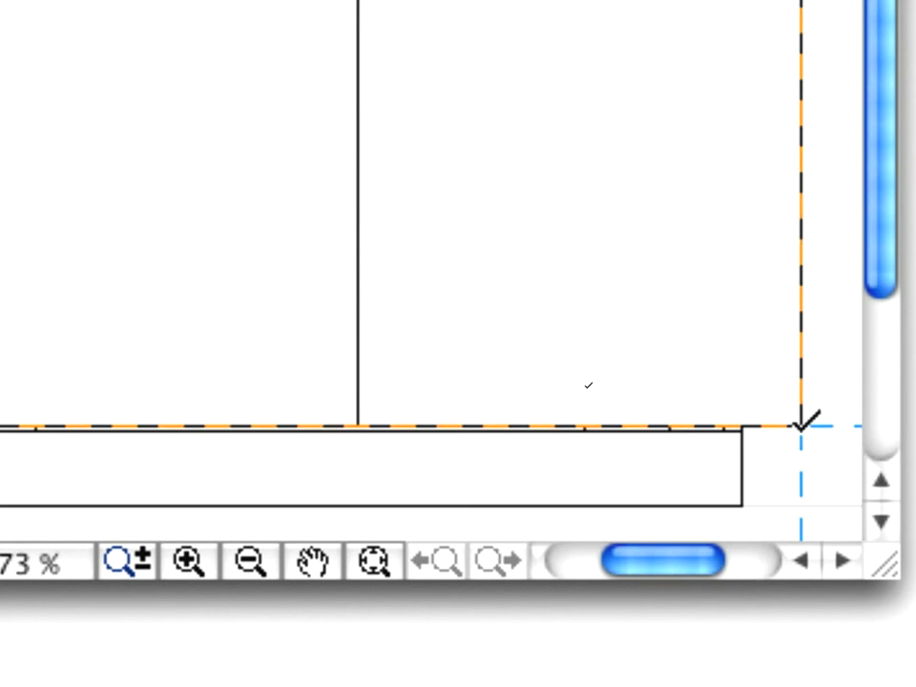
Step: Place hotspots on the bottom outline, lower rectangle corners and middle line ends
left_click(801, 426)
left_click(742, 428)
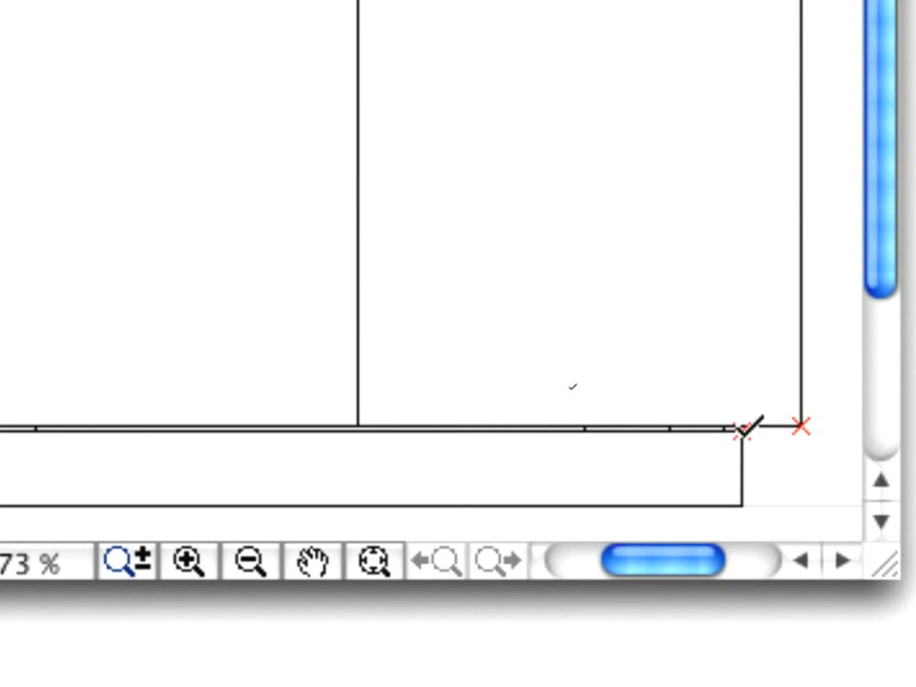
left_click(742, 506)
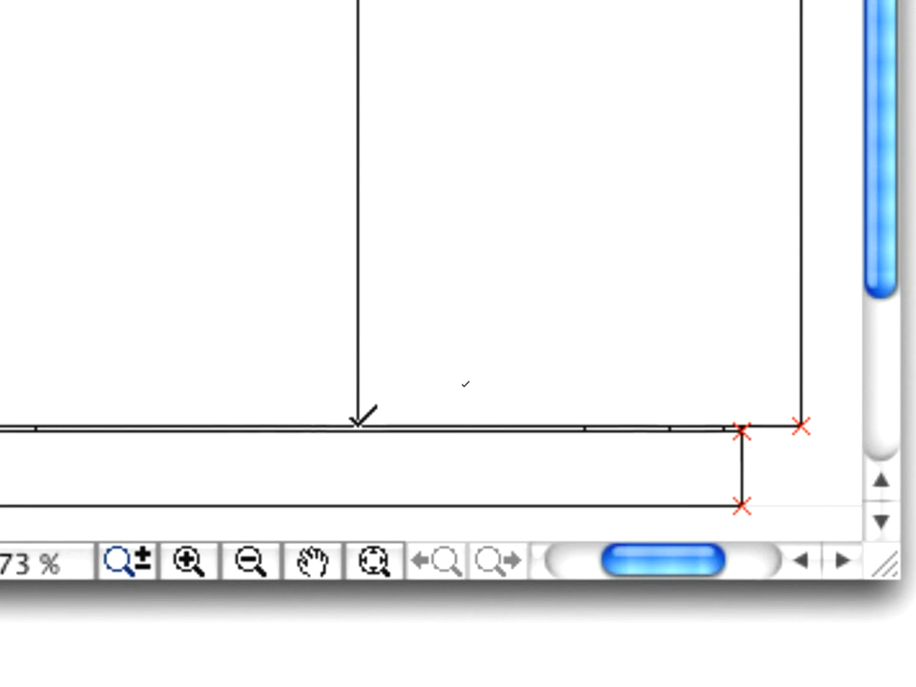
left_click(358, 426)
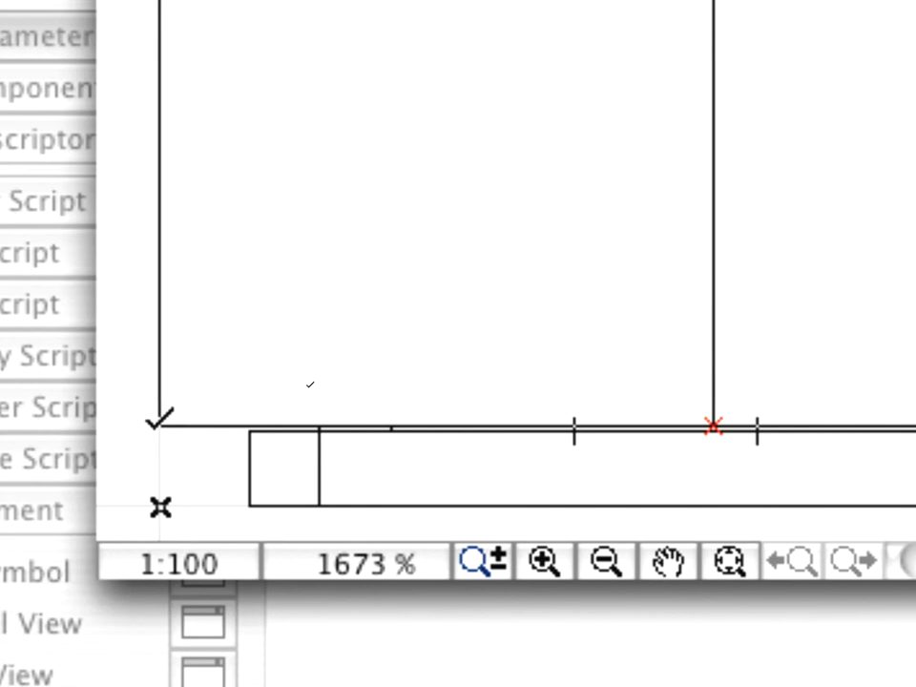
left_click(160, 426)
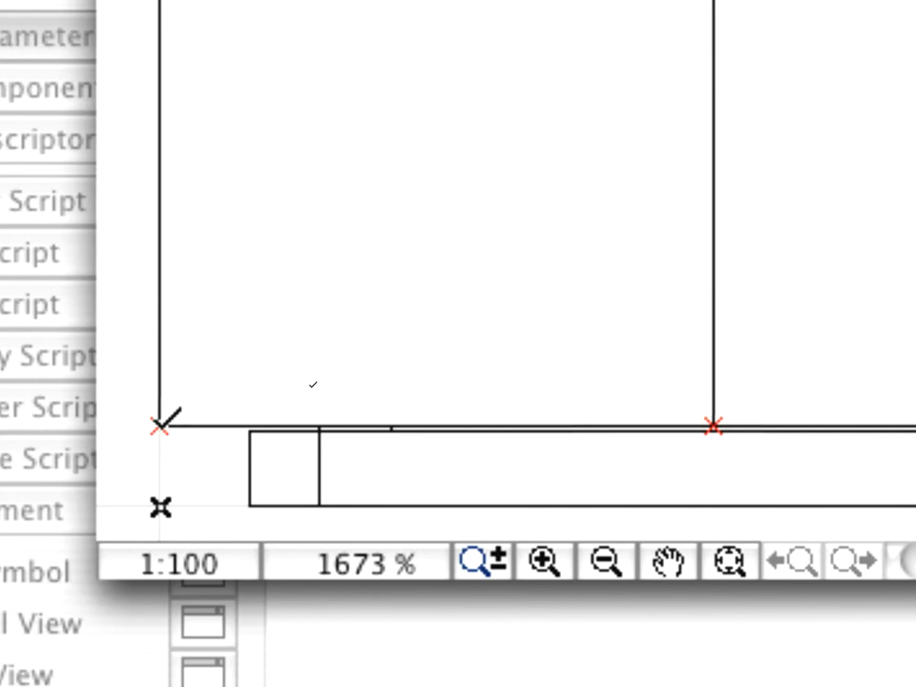
left_click(250, 429)
left_click(250, 505)
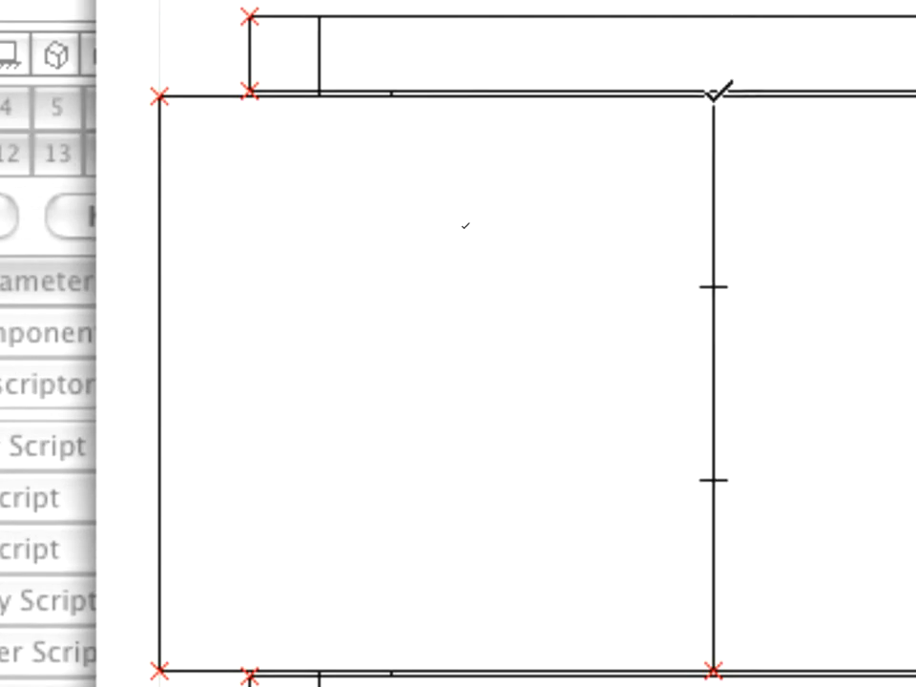
left_click(714, 95)
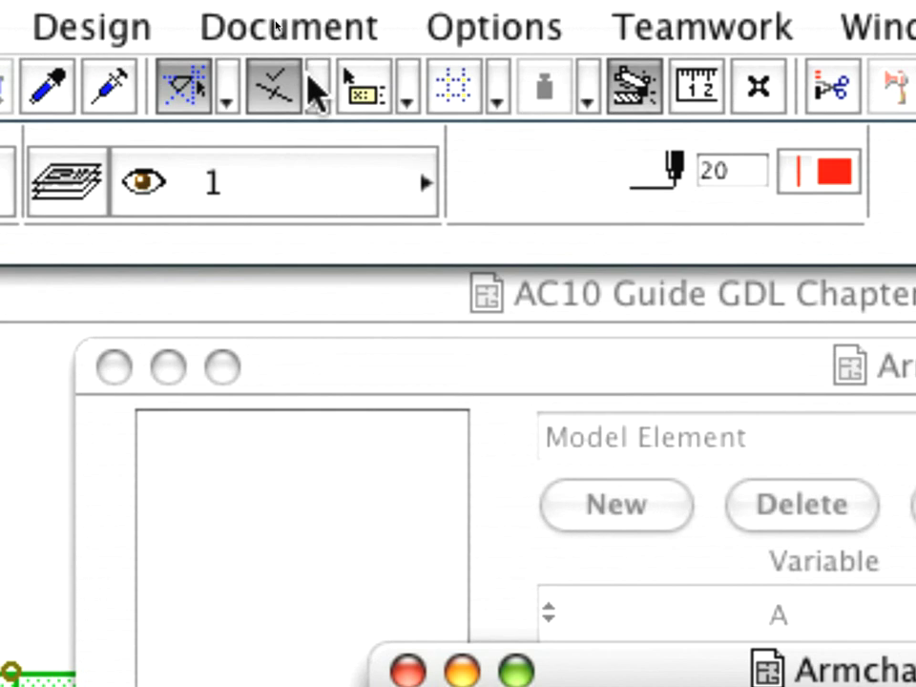
Step: Set Special Snap to Half and add hotspots at the left, right and middle line midpoints
left_click(278, 24)
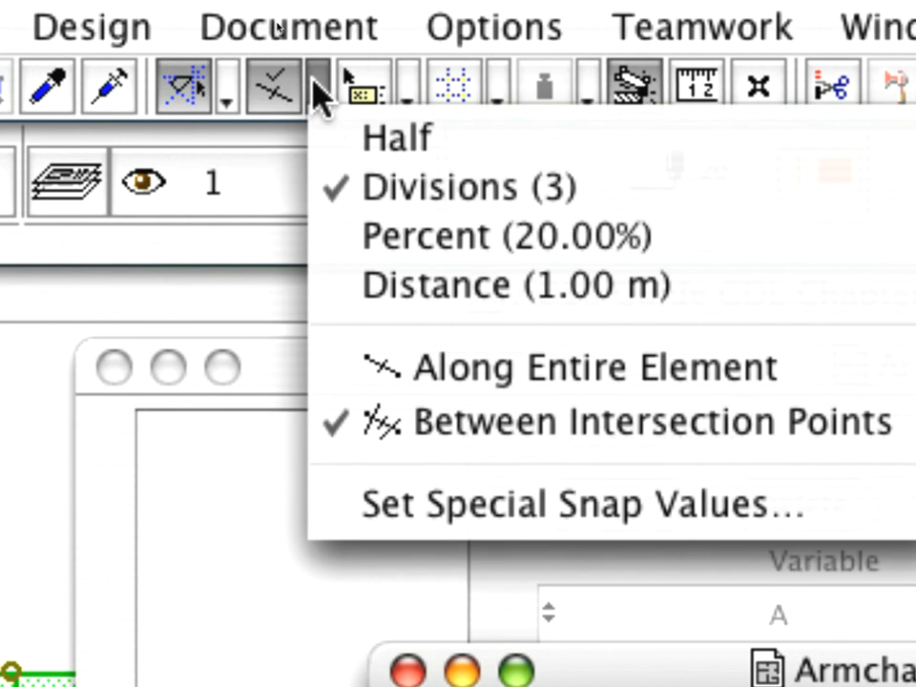
left_click(329, 143)
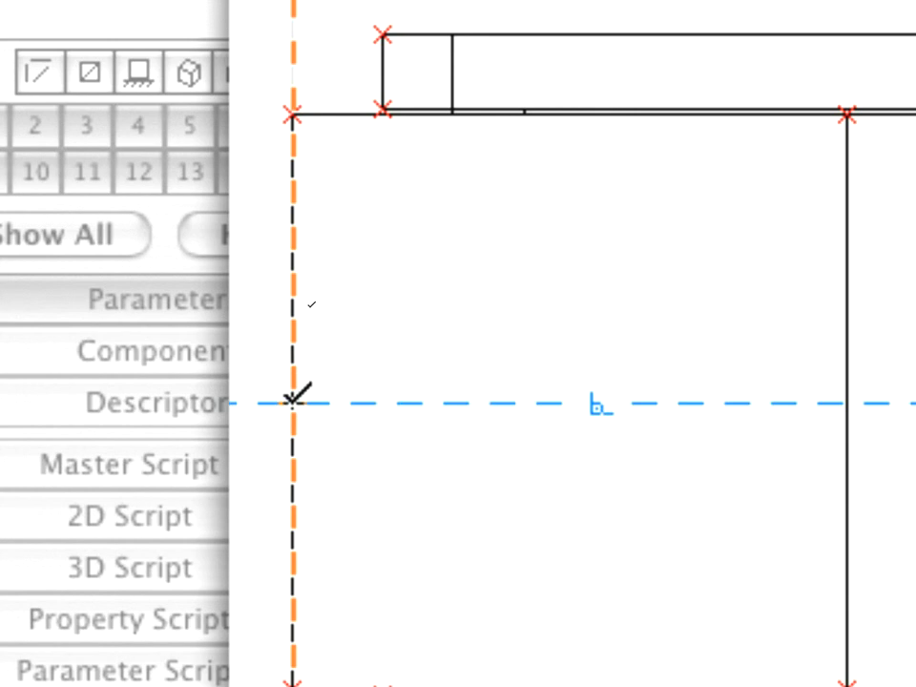
left_click(293, 401)
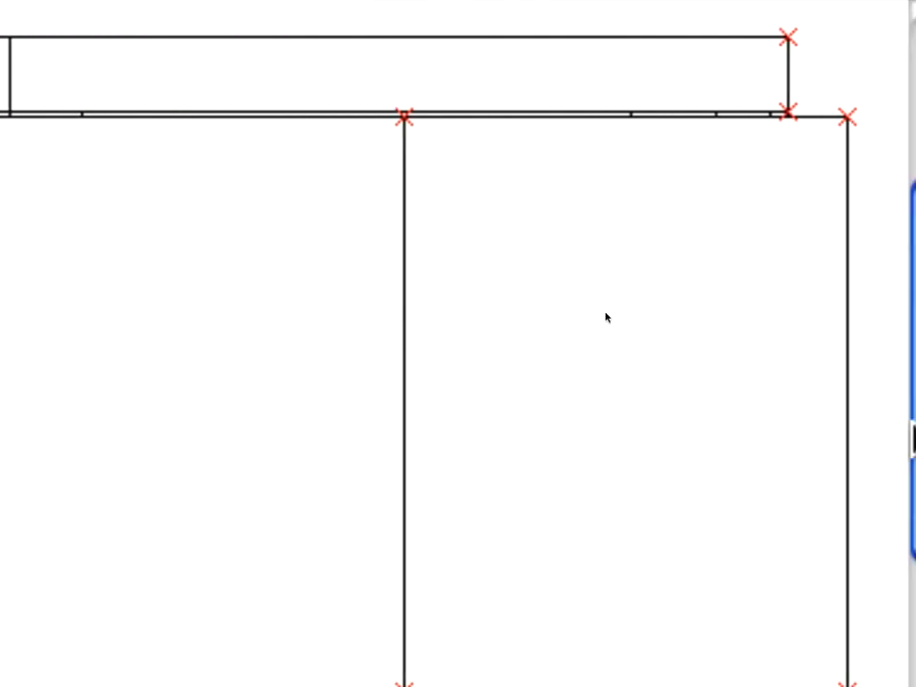
left_click(844, 405)
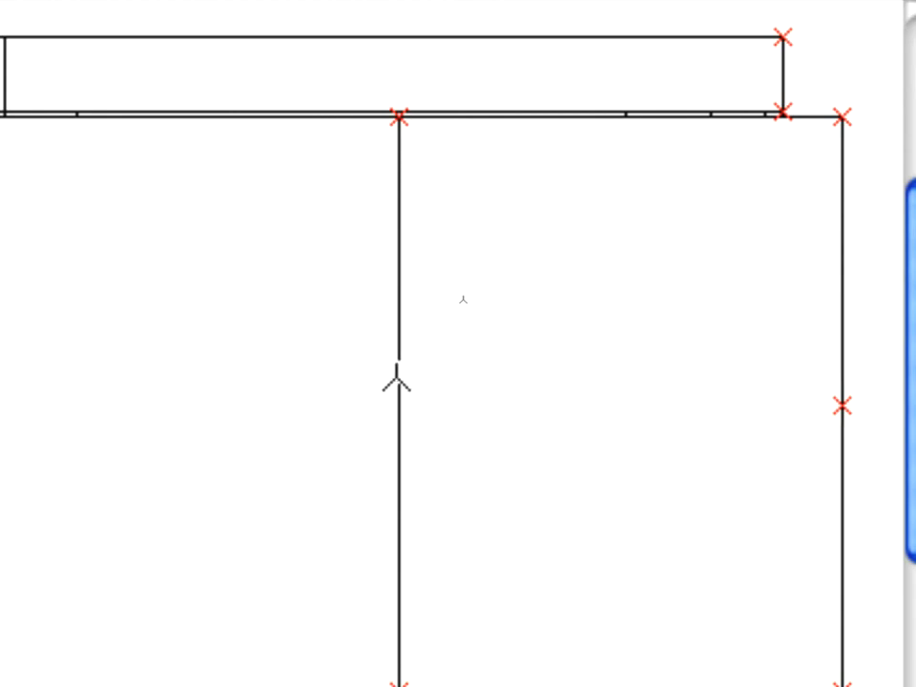
left_click(398, 405)
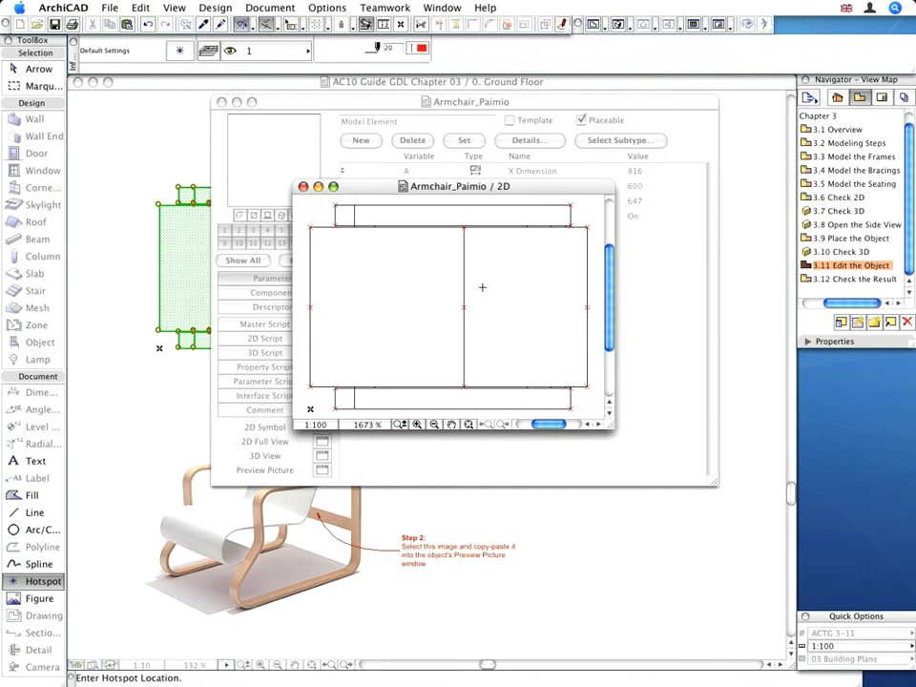
Step: Close the Armchair_Paimio 2D window and open the blank 128x128 Preview Picture
left_click(303, 187)
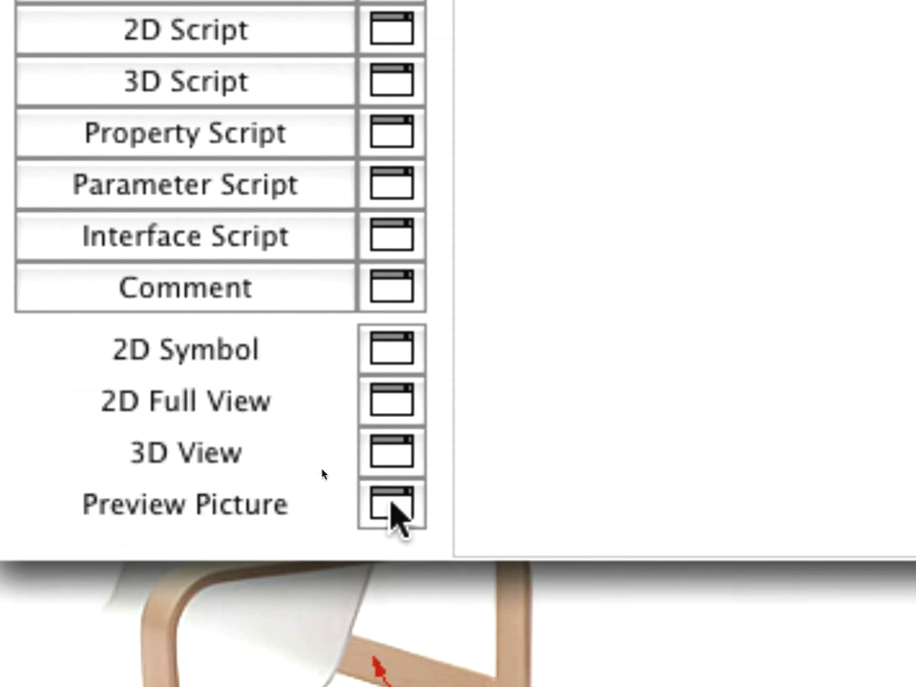
left_click(397, 503)
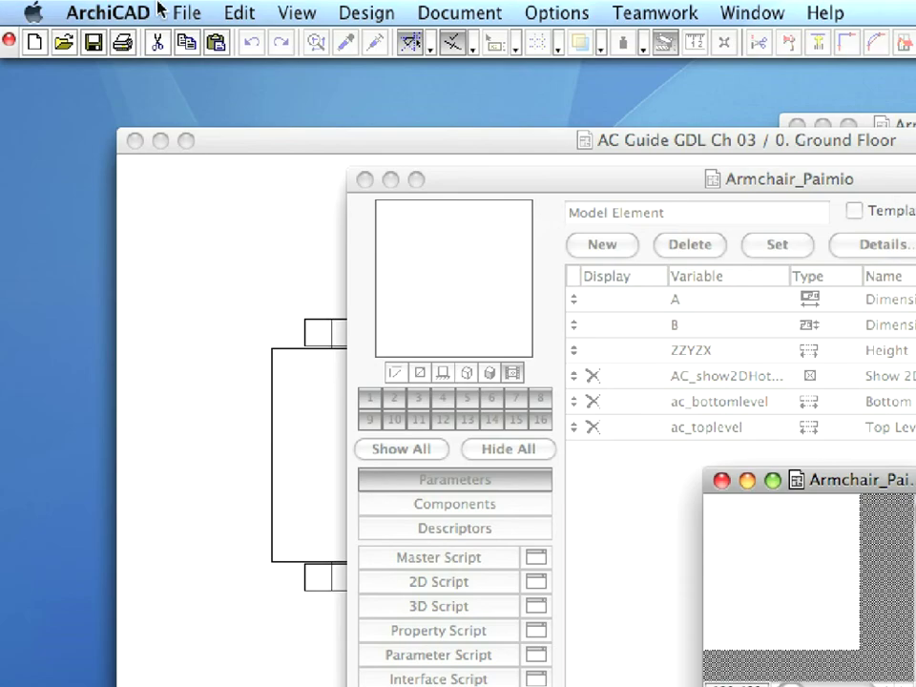
Step: Choose AaltoArmchair41Two.png from the Chapter 03 folder in the Open dialog
left_click(173, 9)
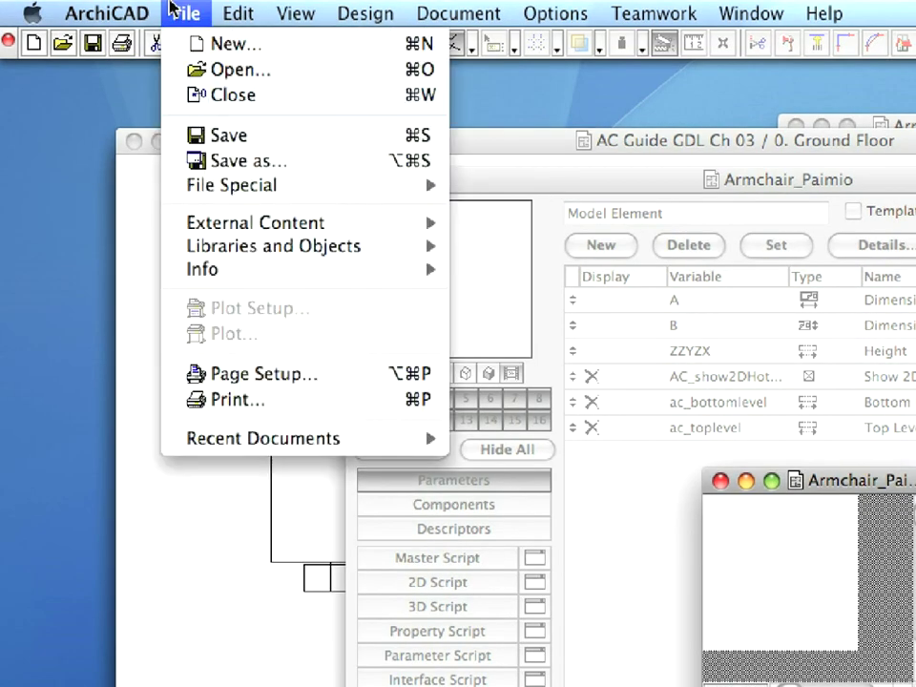
left_click(213, 74)
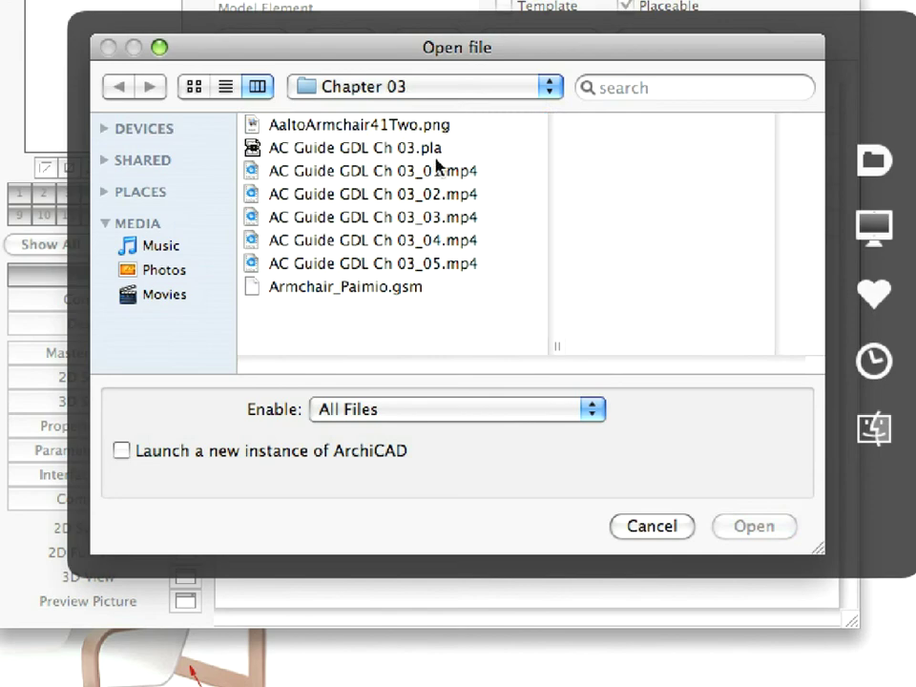
left_click(430, 127)
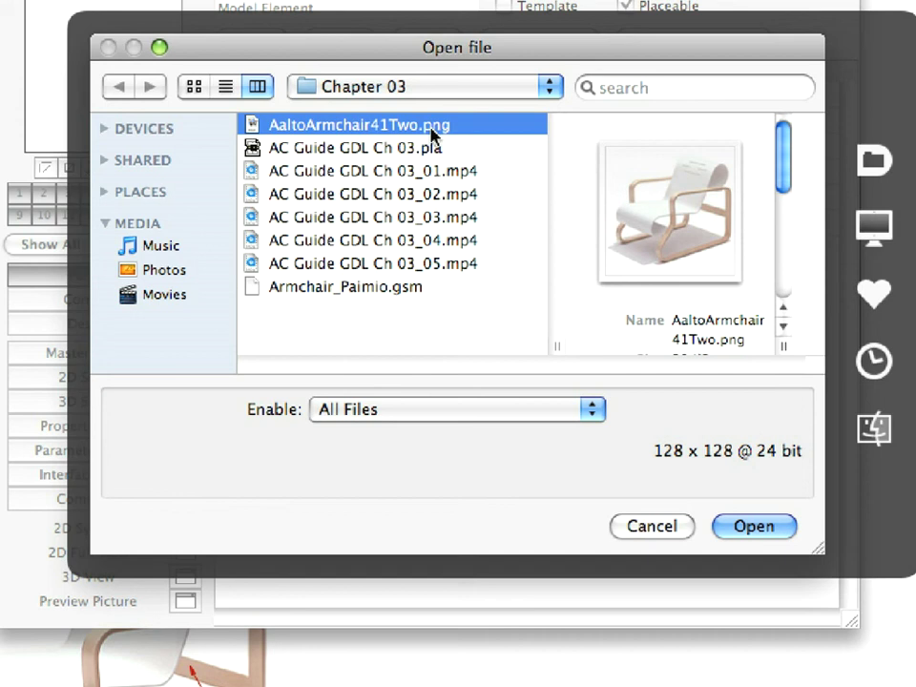
Step: Copy the whole Aalto armchair image and paste it into the Preview Picture window
left_click(778, 528)
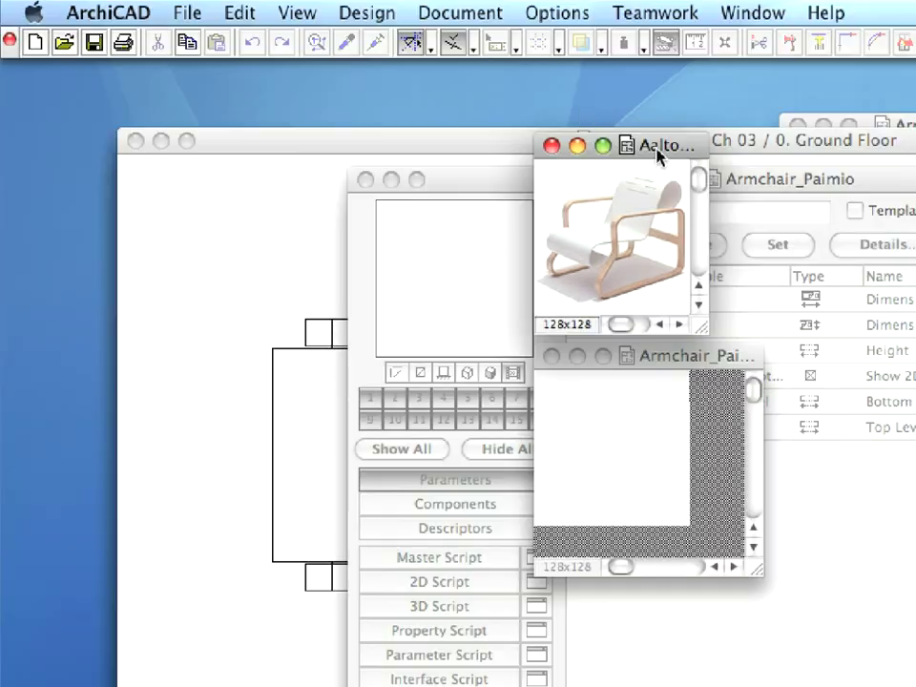
left_click(236, 13)
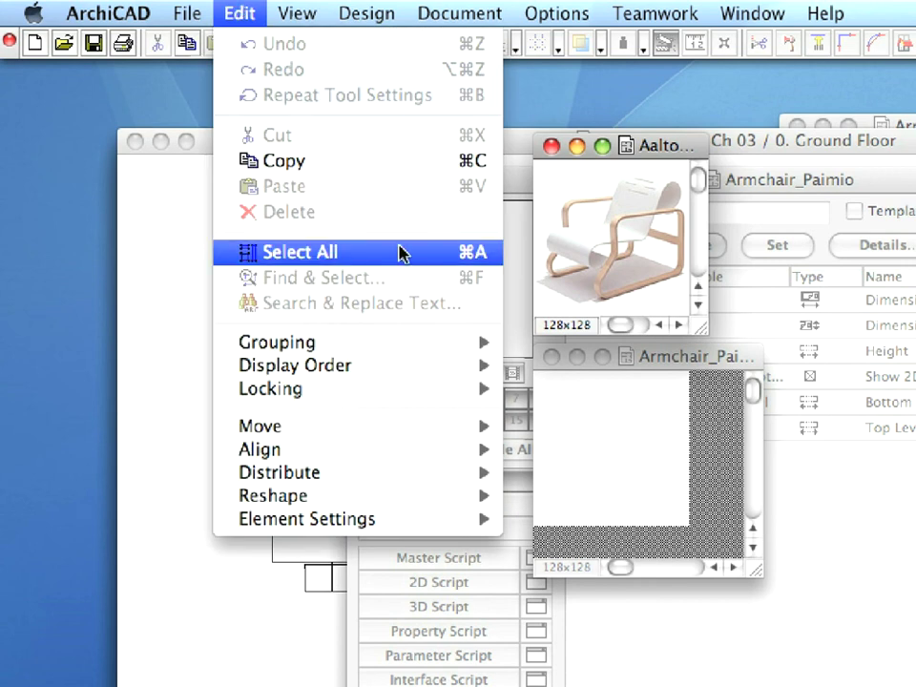
left_click(399, 252)
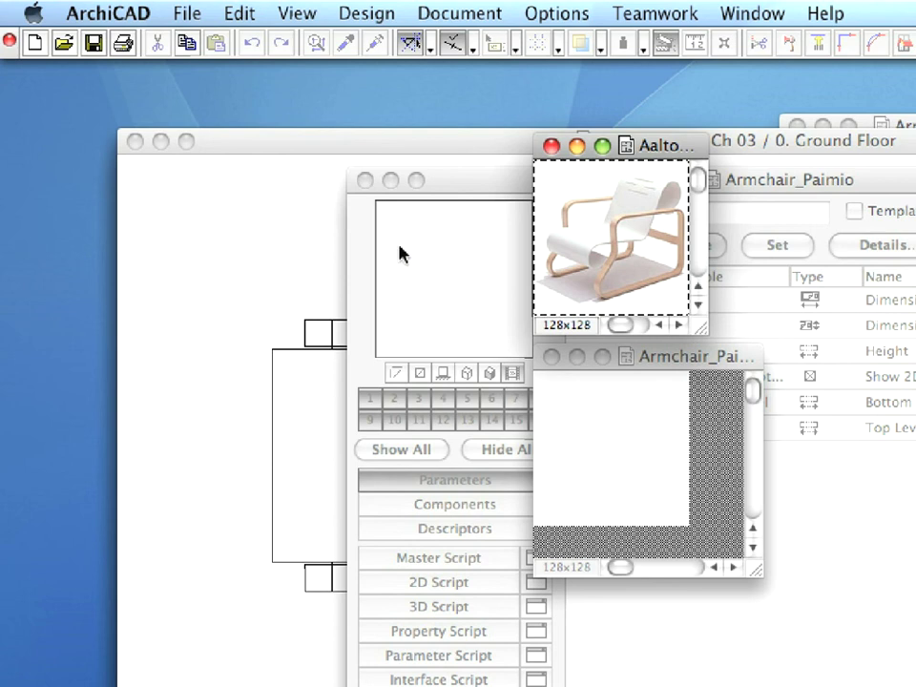
left_click(245, 11)
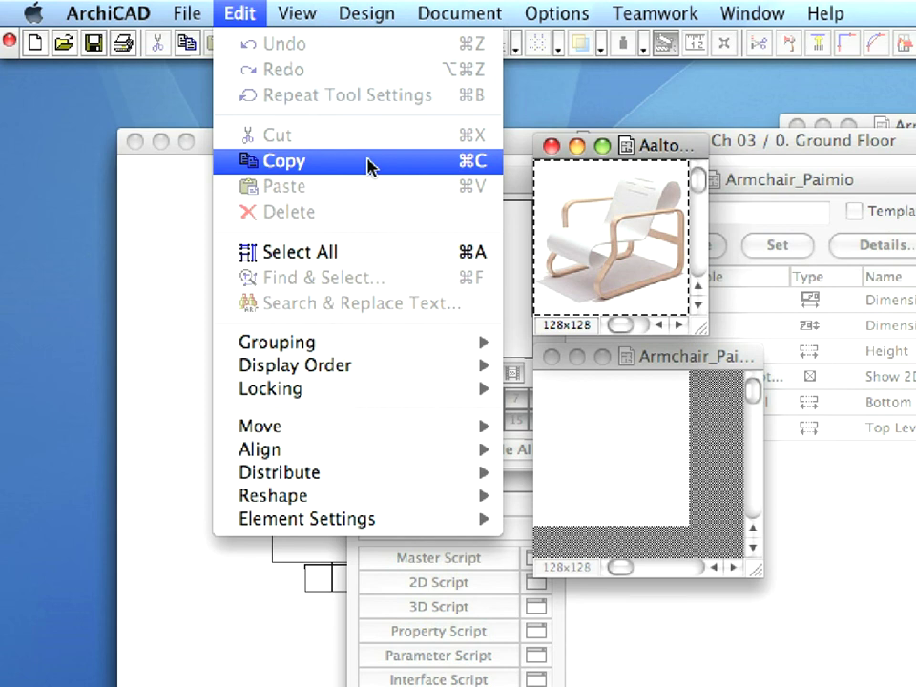
left_click(368, 167)
left_click(551, 146)
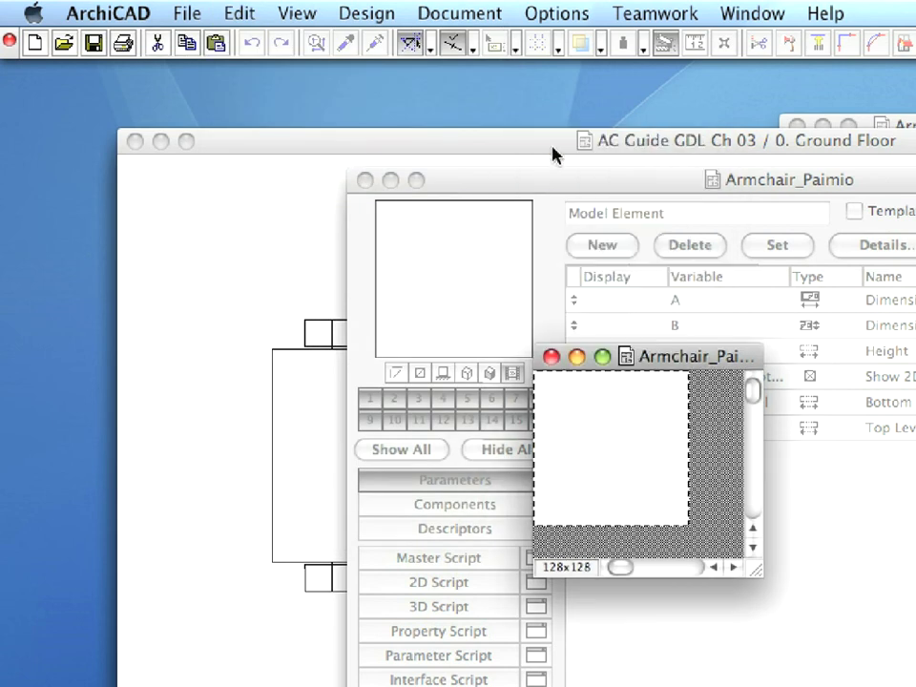
left_click(238, 12)
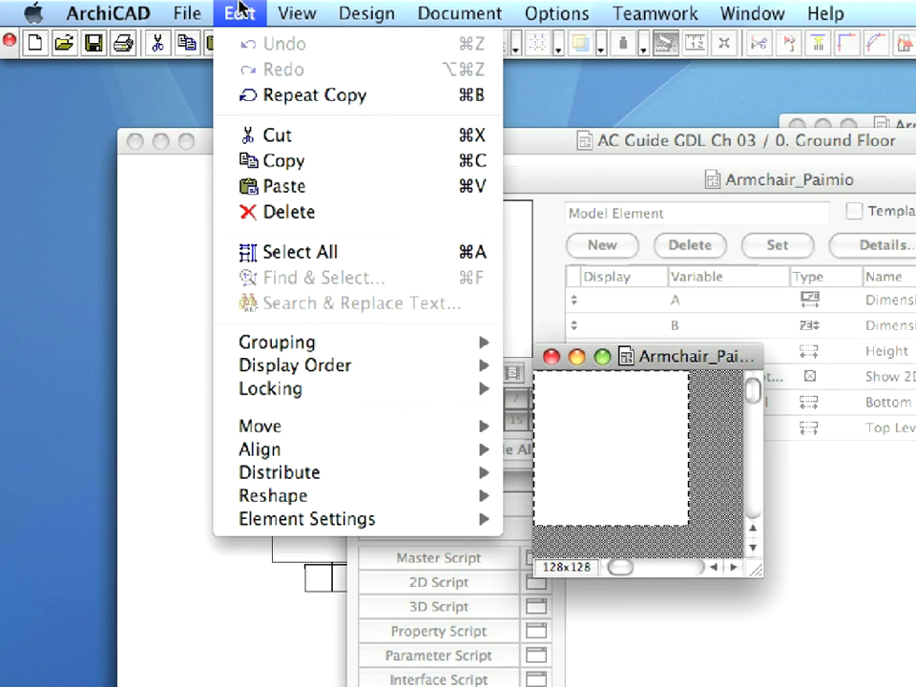
left_click(274, 186)
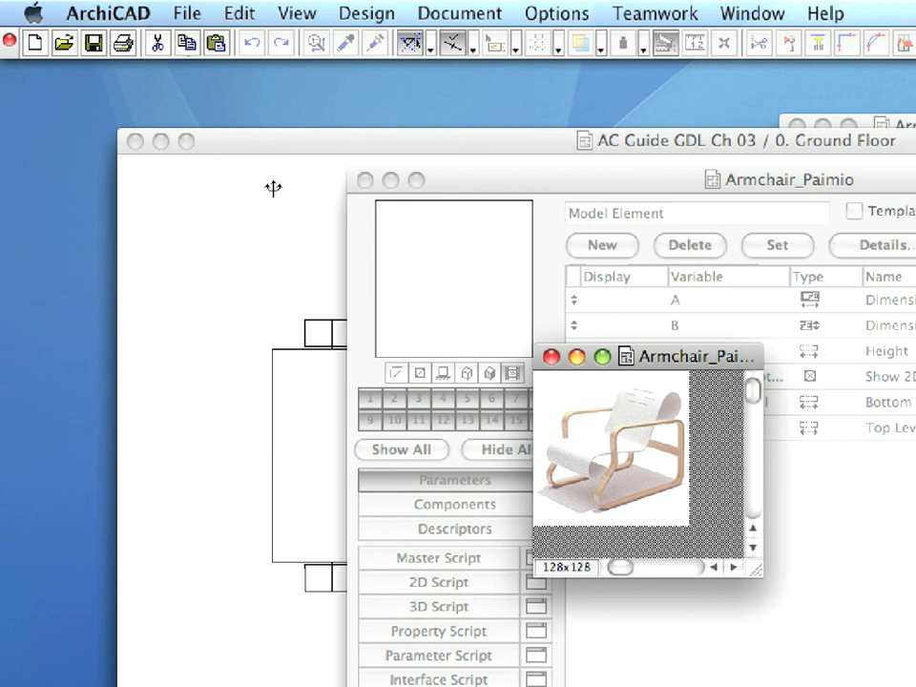
Step: Close the Preview Picture window so the Aalto armchair image becomes Armchair_Paimio's preview
left_click(552, 356)
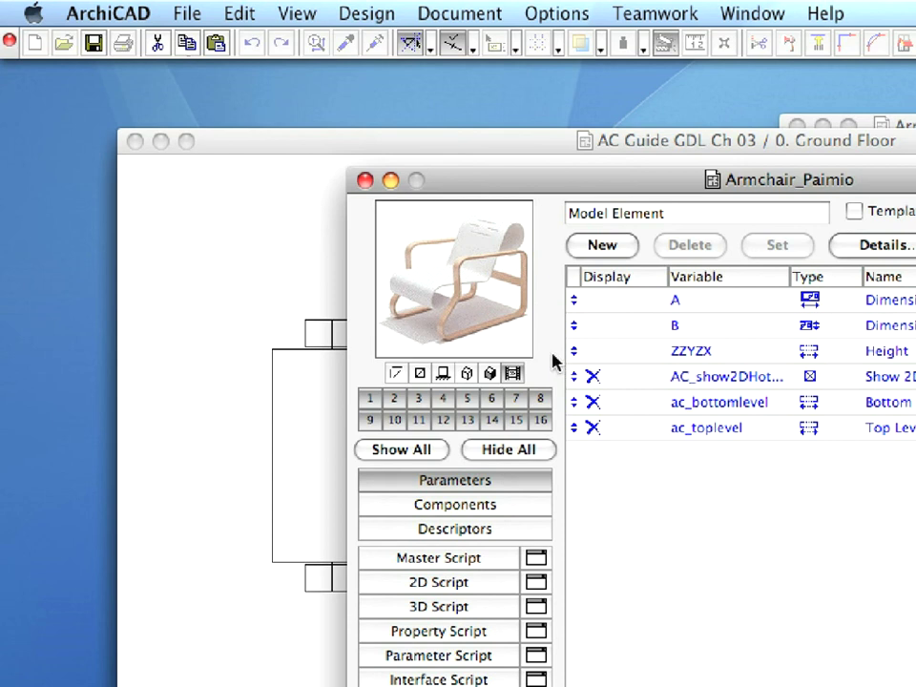
left_click(201, 15)
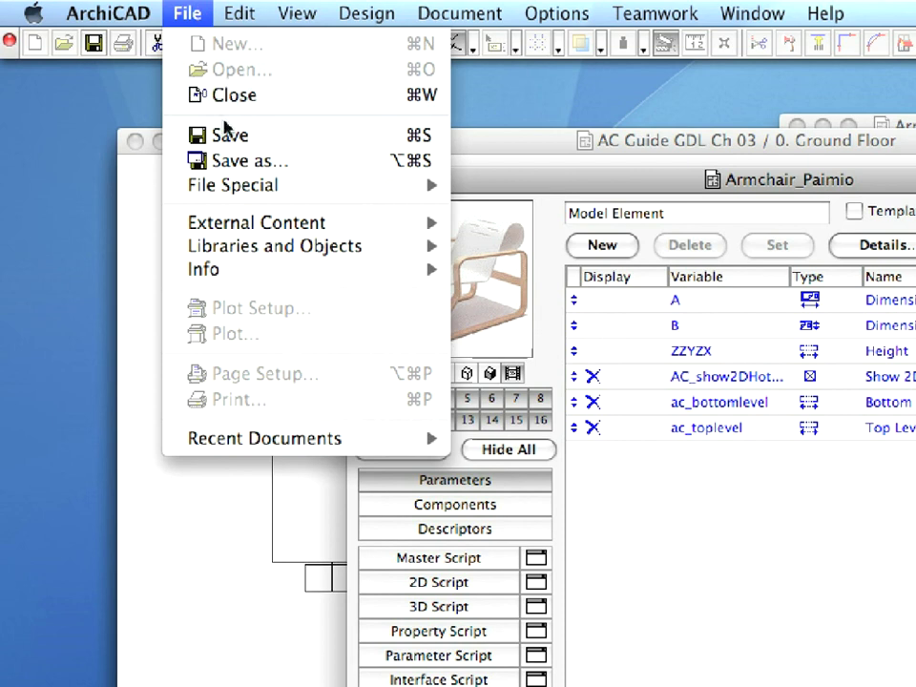